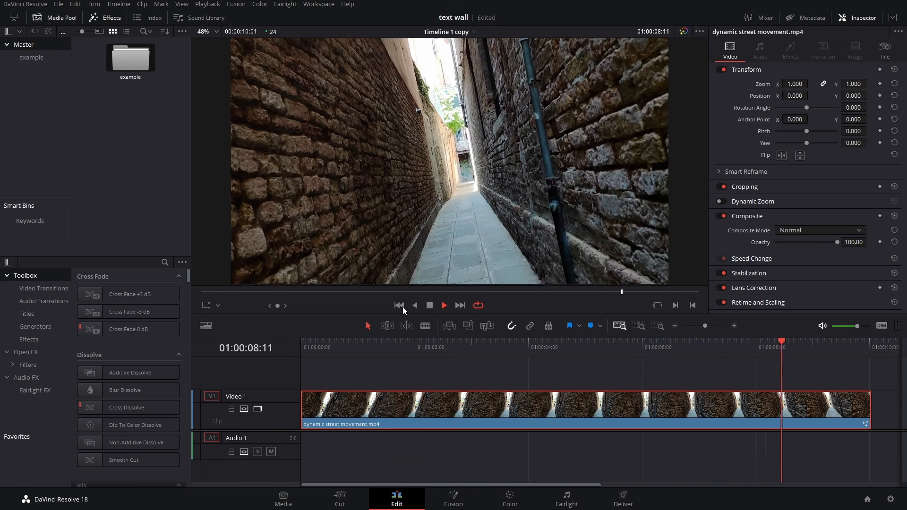
- Stop the timeline preview, check the street clip's file information and play the clip
{"action": "left_click", "coordinate": [430, 306]}
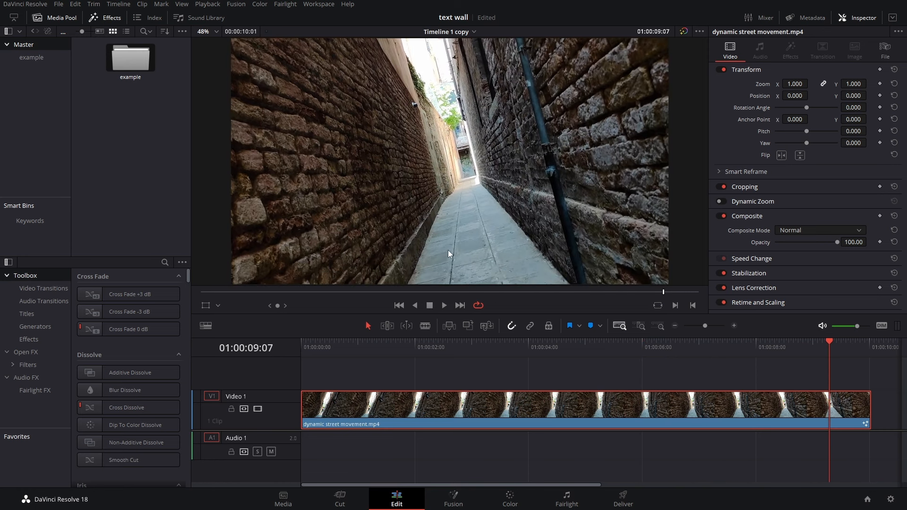
{"action": "left_click", "coordinate": [887, 49]}
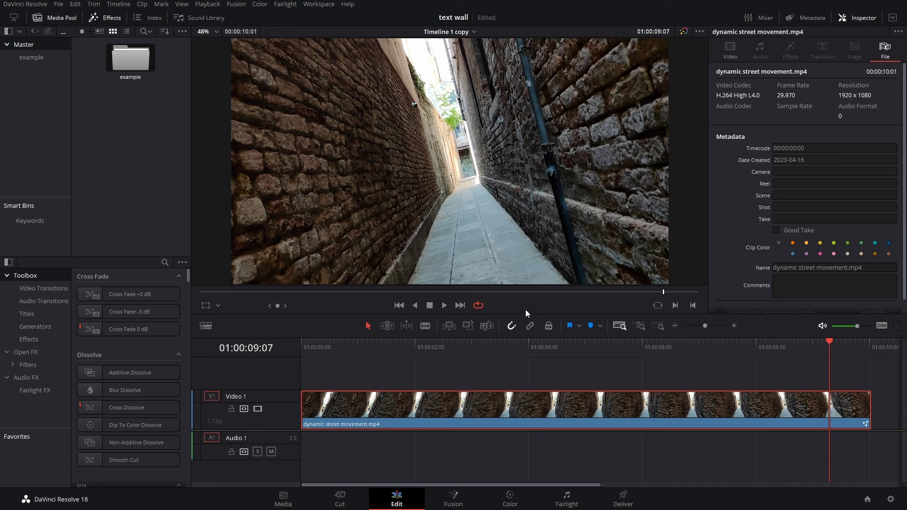
{"action": "left_click", "coordinate": [445, 305]}
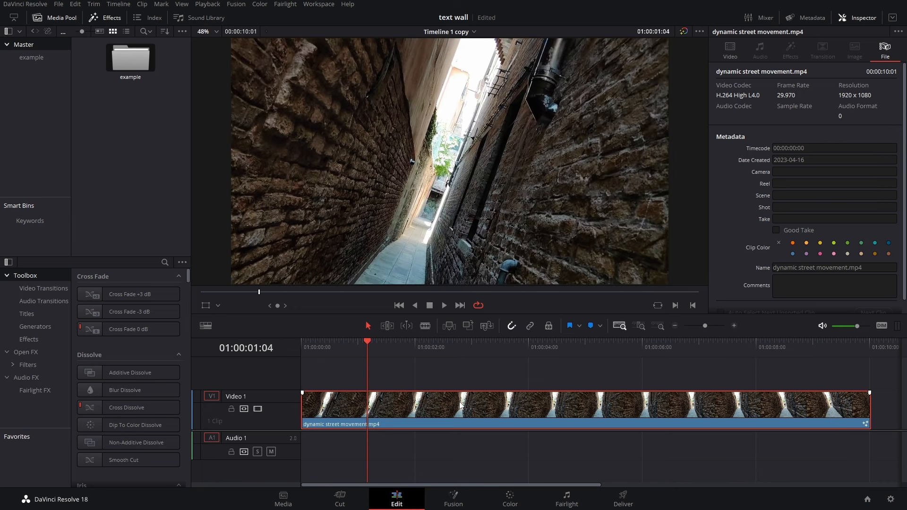
- Convert the street clip on Video 1 into a Fusion clip and open it in the Fusion workspace
{"action": "right_click", "coordinate": [461, 405]}
{"action": "left_click", "coordinate": [528, 128]}
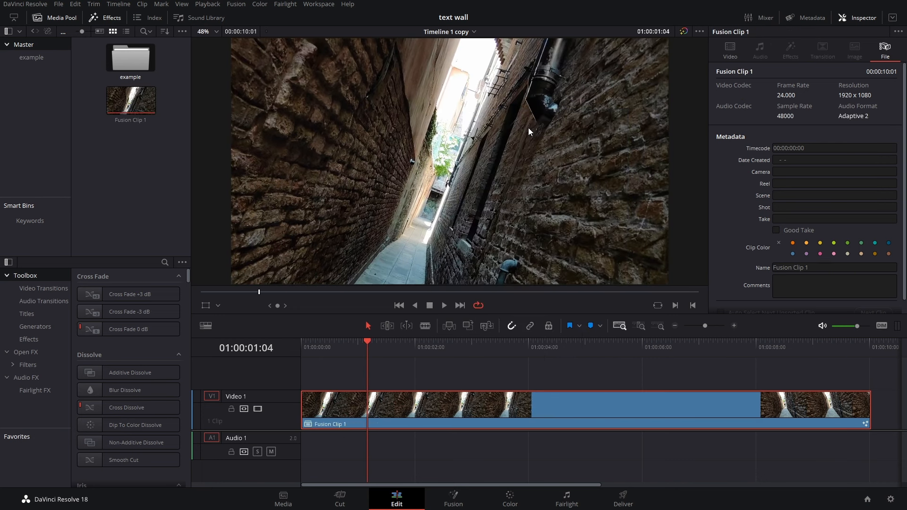
{"action": "left_click", "coordinate": [454, 497]}
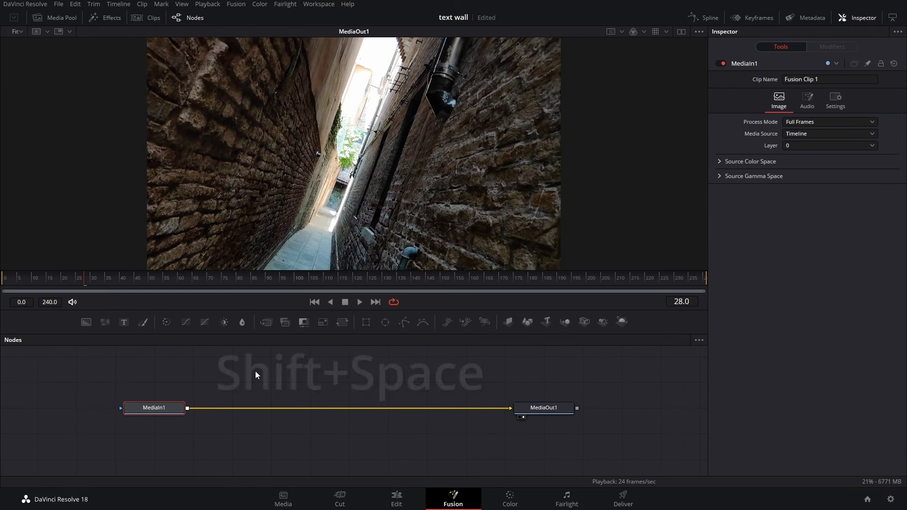
- Add a Planar Tracker node between the MediaIn1 and MediaOut1 nodes
{"action": "key", "text": "shift+space"}
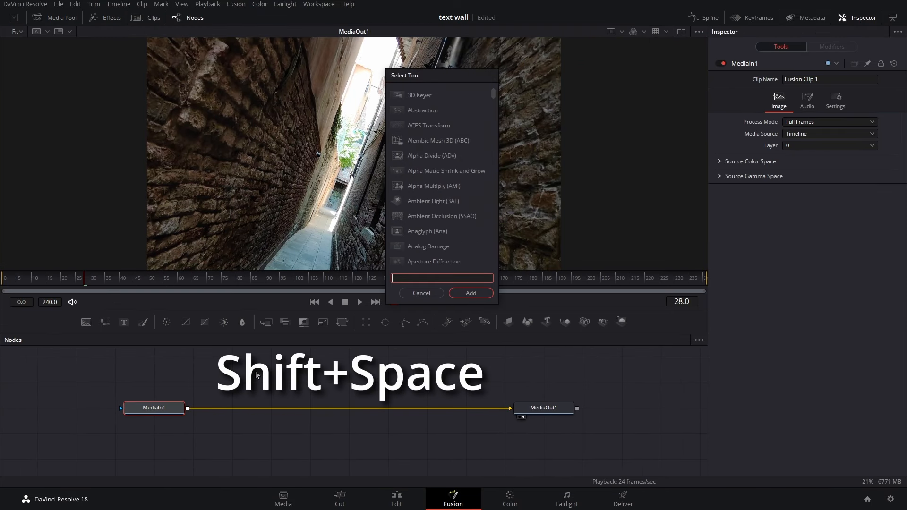
{"action": "type", "text": "plan"}
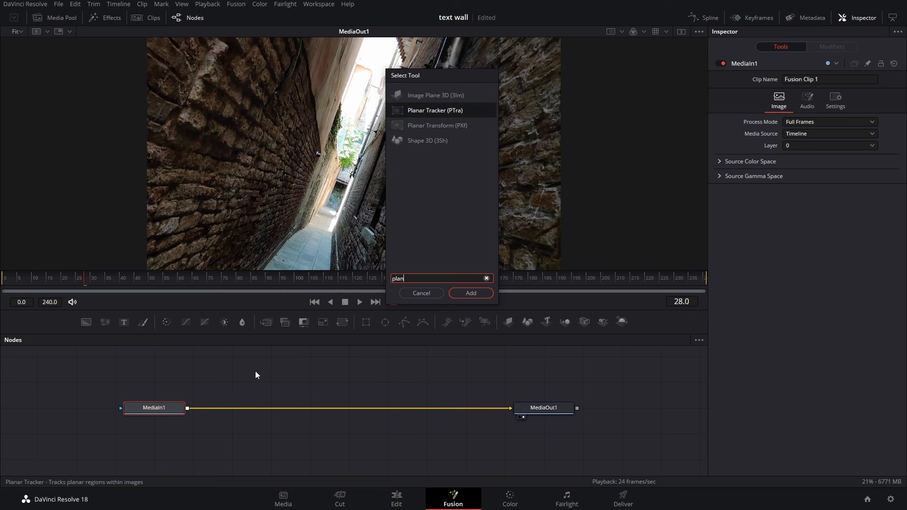
{"action": "key", "text": "Return"}
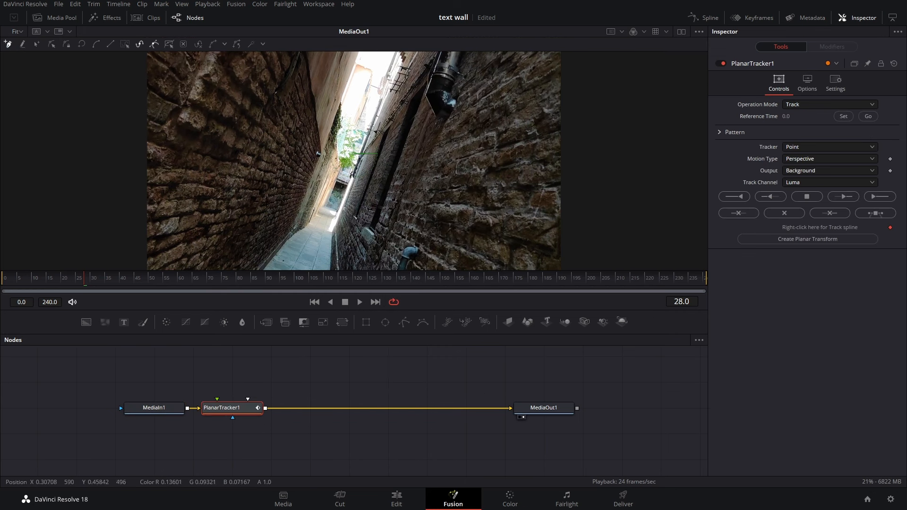
- Outline a flat area of the left brick wall with a closed five-point tracking pattern at frame 28
{"action": "left_click", "coordinate": [282, 104]}
{"action": "left_click", "coordinate": [236, 241]}
{"action": "left_click", "coordinate": [275, 227]}
{"action": "left_click", "coordinate": [312, 172]}
{"action": "left_click", "coordinate": [320, 149]}
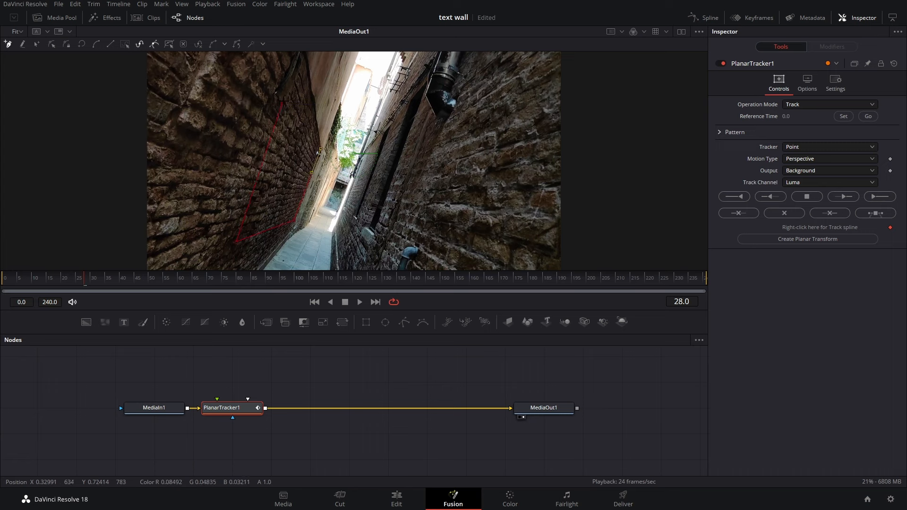
{"action": "left_click", "coordinate": [283, 104]}
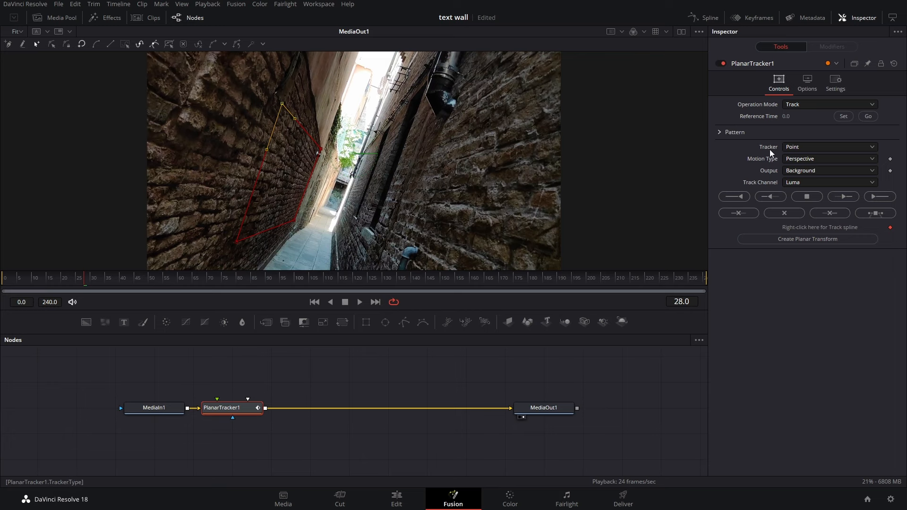
- Set the planar tracker's tracker type to Hybrid Point/Area and review its trail length option
{"action": "left_click", "coordinate": [799, 148]}
{"action": "left_click", "coordinate": [803, 168]}
{"action": "left_click", "coordinate": [809, 88]}
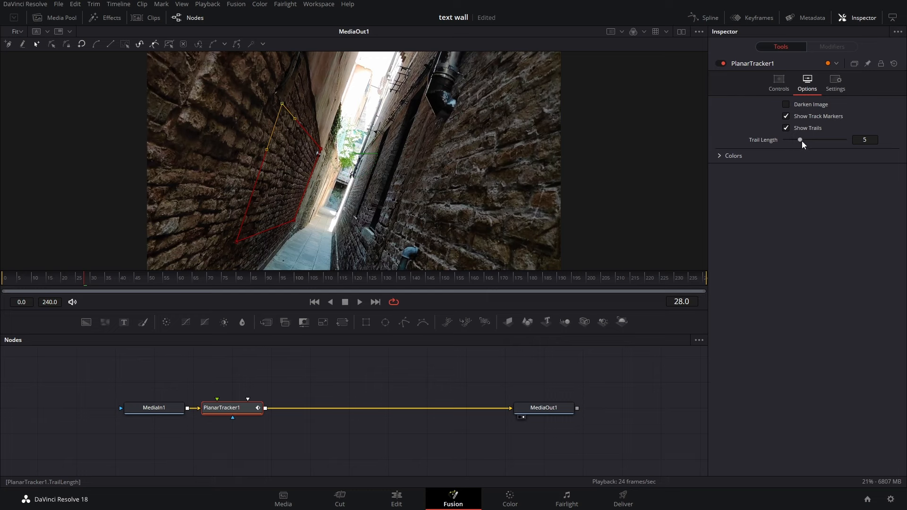
{"action": "left_click_drag", "start_coordinate": [801, 141], "coordinate": [799, 140]}
{"action": "left_click", "coordinate": [779, 82]}
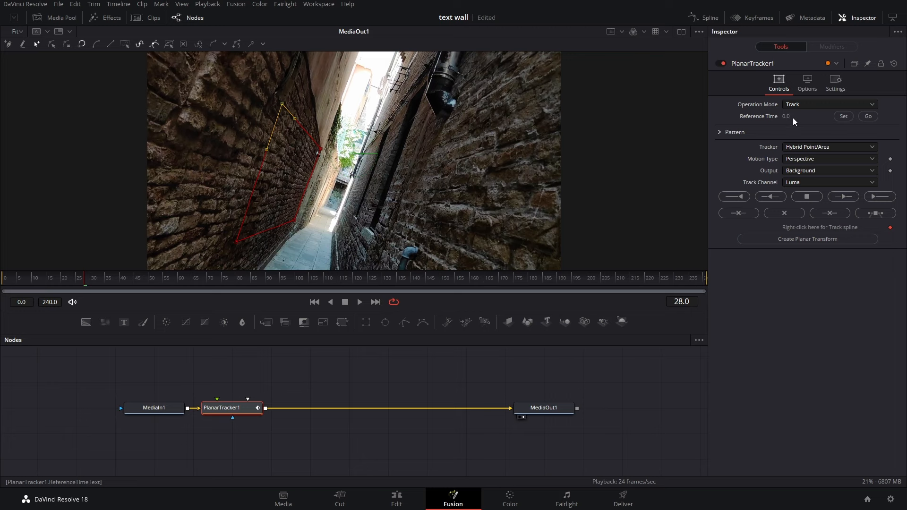
- Set frame 28 as the tracker's reference time and track the wall pattern through the whole clip from there
{"action": "left_click", "coordinate": [843, 115]}
{"action": "left_click_drag", "start_coordinate": [86, 280], "coordinate": [324, 278]}
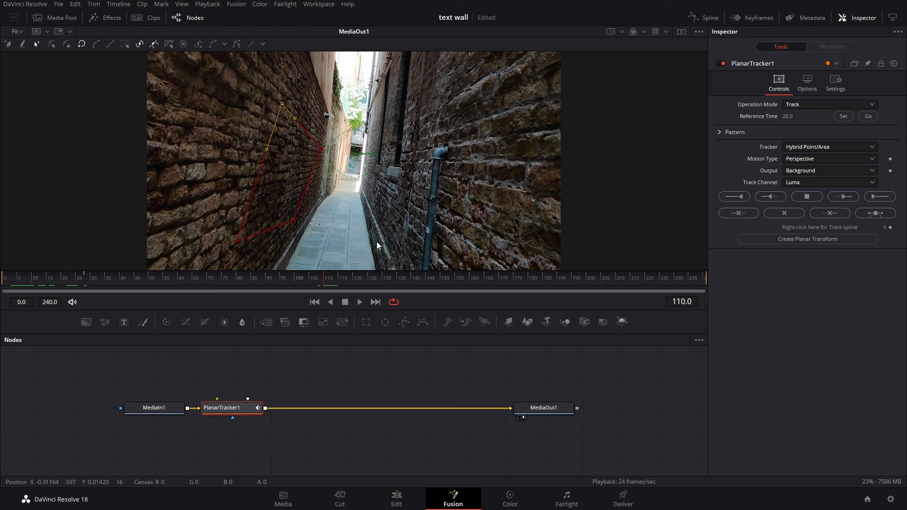
{"action": "left_click", "coordinate": [868, 116]}
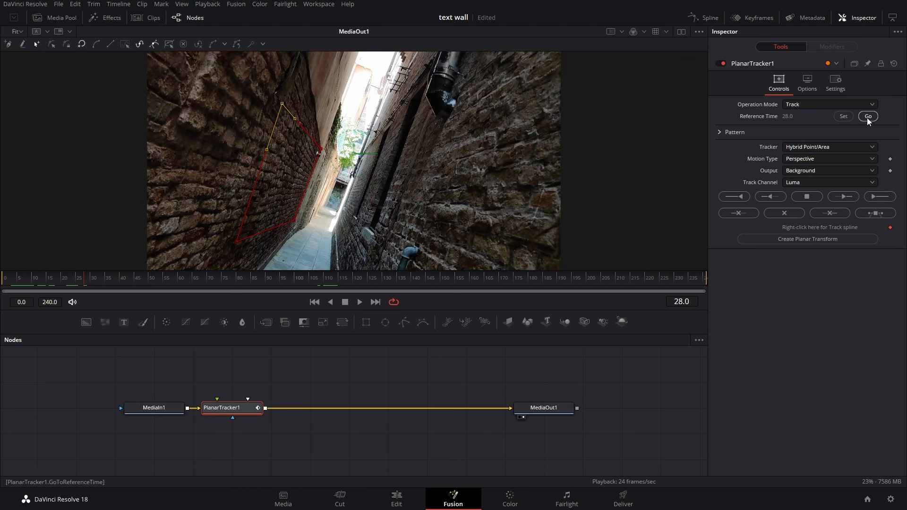
{"action": "left_click", "coordinate": [876, 198]}
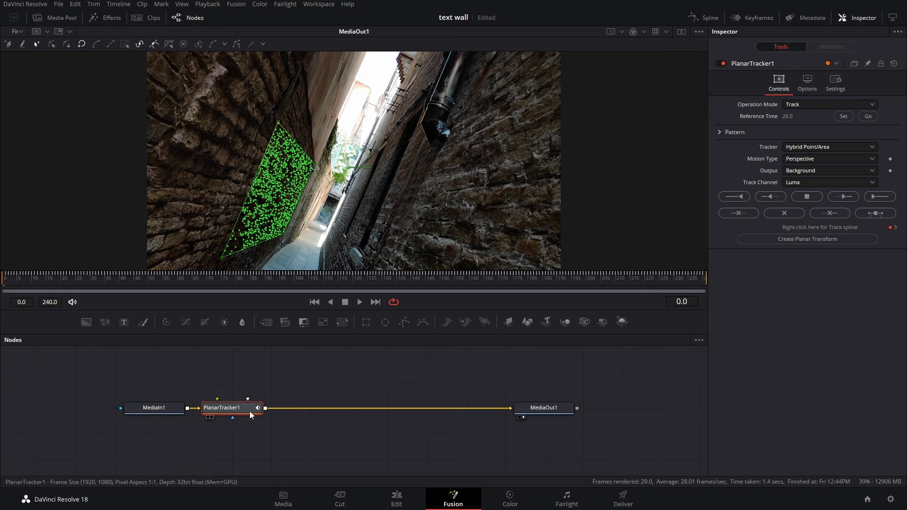
- Add a Text+ node reading "Hello" and connect it to the planar tracker's corner pin input
{"action": "left_click_drag", "start_coordinate": [245, 410], "coordinate": [285, 409]}
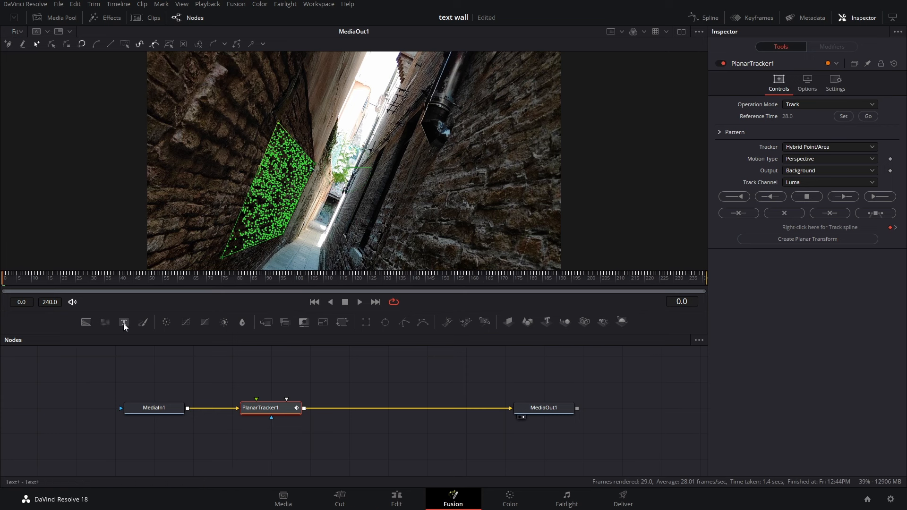
{"action": "left_click_drag", "start_coordinate": [123, 323], "coordinate": [256, 399]}
{"action": "left_click", "coordinate": [774, 185]}
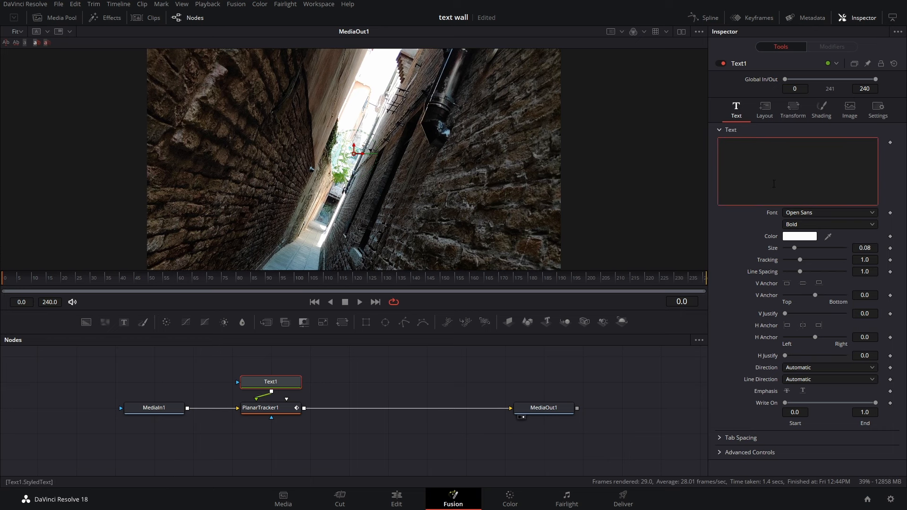
{"action": "type", "text": "Hello"}
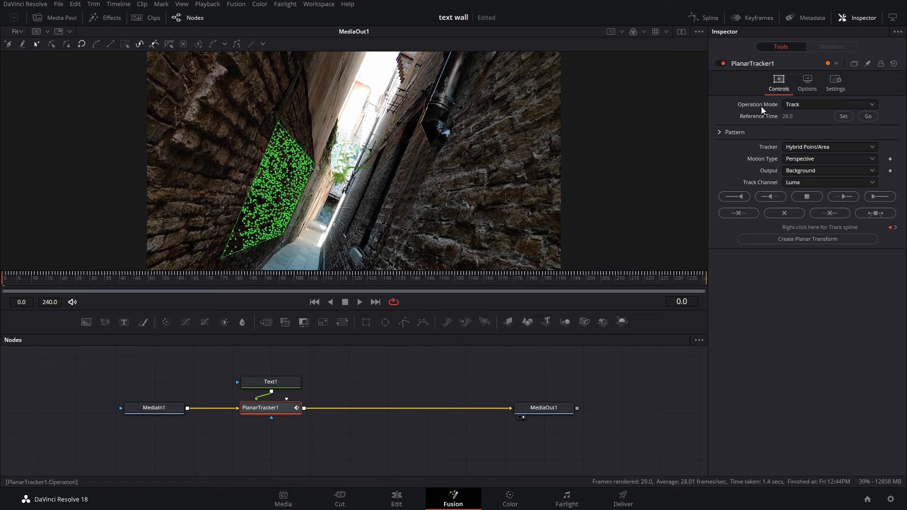
- Switch the planar tracker to Corner Pin mode and place the four pin corners on the left brick wall
{"action": "left_click", "coordinate": [799, 107]}
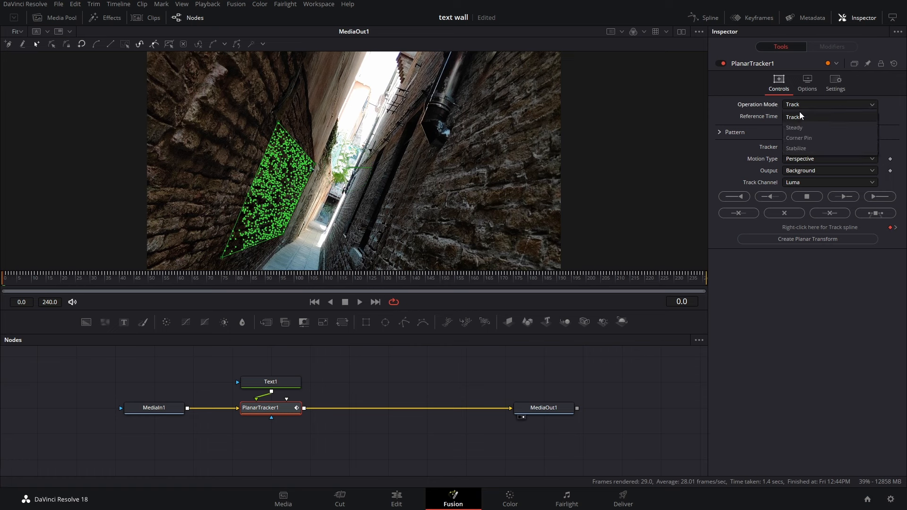
{"action": "left_click", "coordinate": [805, 136]}
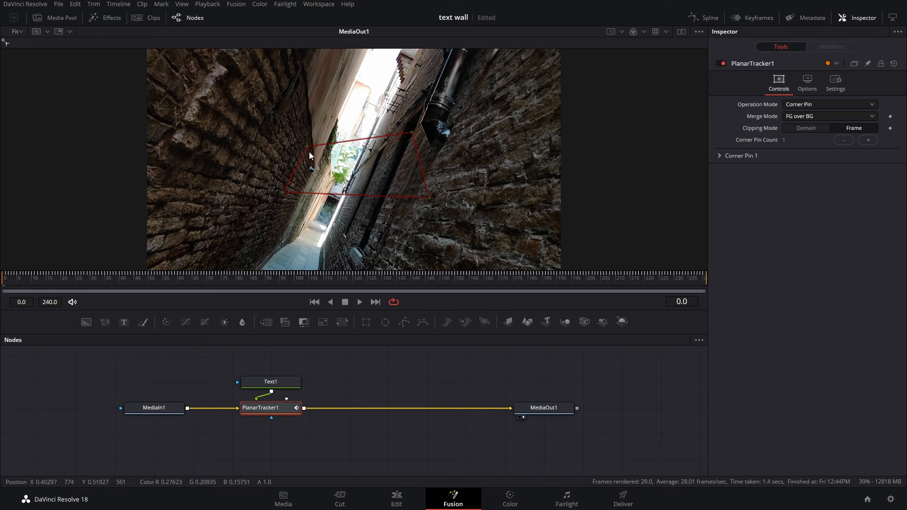
{"action": "left_click_drag", "start_coordinate": [307, 148], "coordinate": [298, 81]}
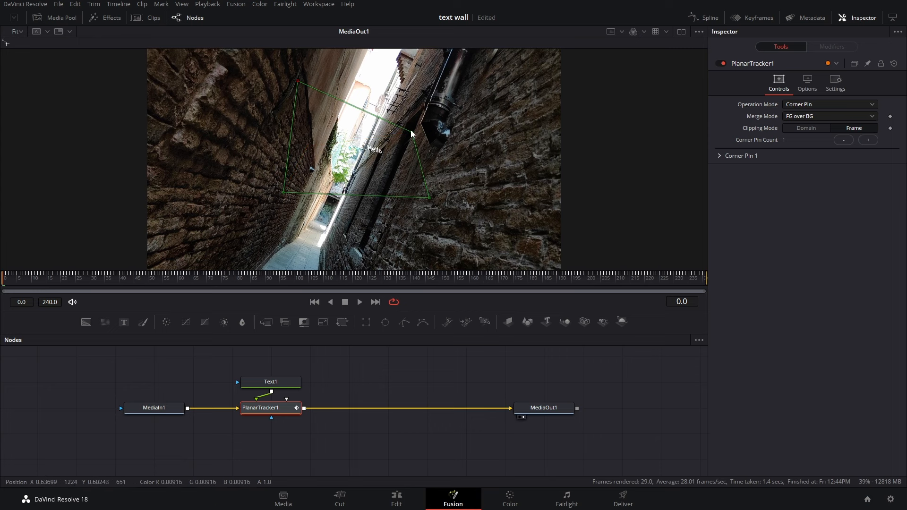
{"action": "left_click_drag", "start_coordinate": [410, 129], "coordinate": [316, 155]}
{"action": "left_click_drag", "start_coordinate": [283, 193], "coordinate": [225, 251]}
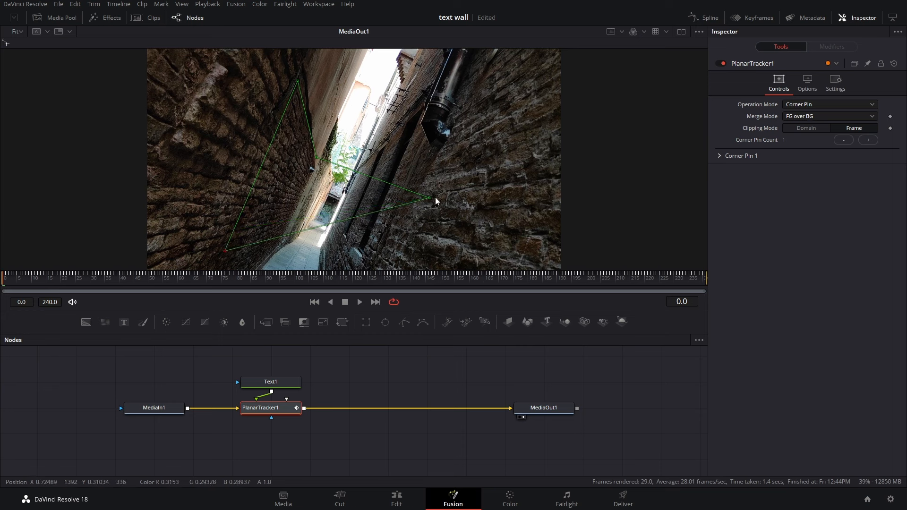
{"action": "left_click_drag", "start_coordinate": [428, 197], "coordinate": [291, 222]}
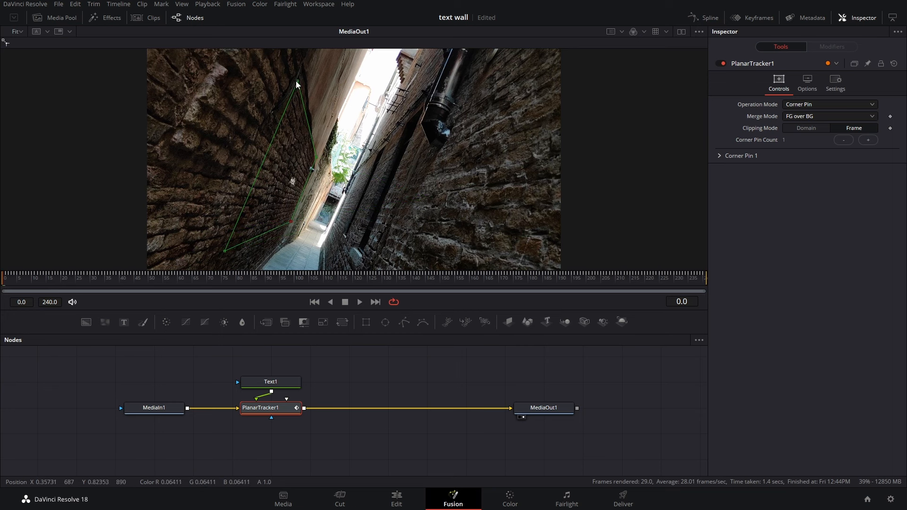
- Refine the corner pin to follow the wall's perspective, extending its upper corner upward and its lower corners beyond the frame's bottom edge
{"action": "left_click_drag", "start_coordinate": [298, 81], "coordinate": [302, 67]}
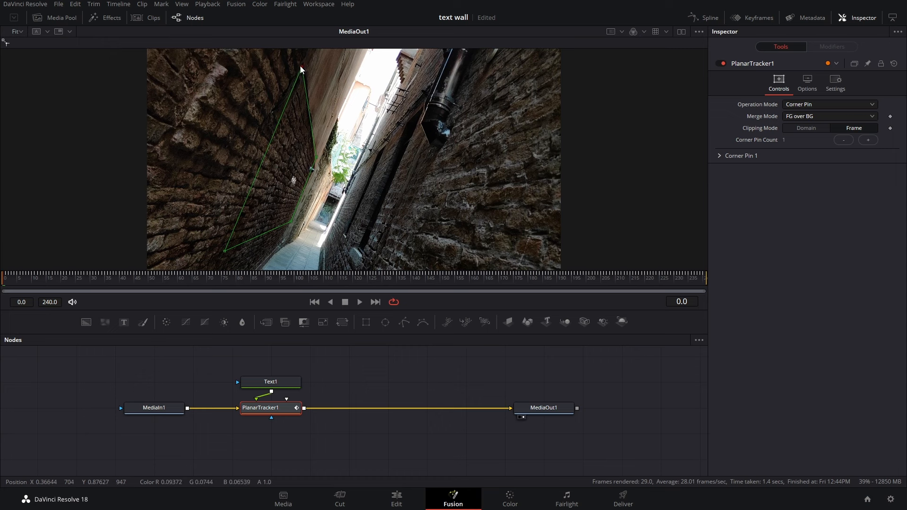
{"action": "left_click_drag", "start_coordinate": [224, 252], "coordinate": [212, 254]}
{"action": "mouse_move", "coordinate": [291, 222]}
{"action": "left_mouse_down"}
{"action": "mouse_move", "coordinate": [286, 233]}
{"action": "mouse_move", "coordinate": [288, 225]}
{"action": "left_mouse_up"}
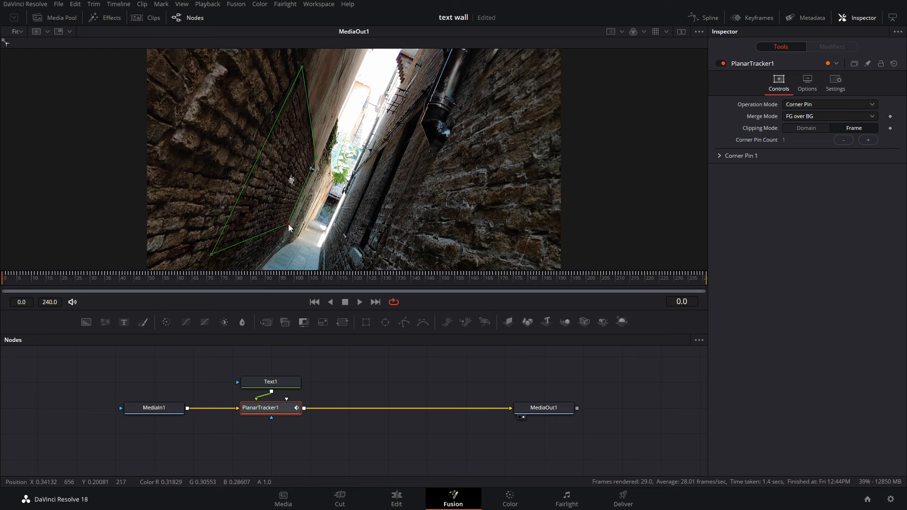
{"action": "scroll", "coordinate": [278, 214], "scroll_direction": "down", "scroll_amount": 3}
{"action": "left_click_drag", "start_coordinate": [214, 220], "coordinate": [204, 266]}
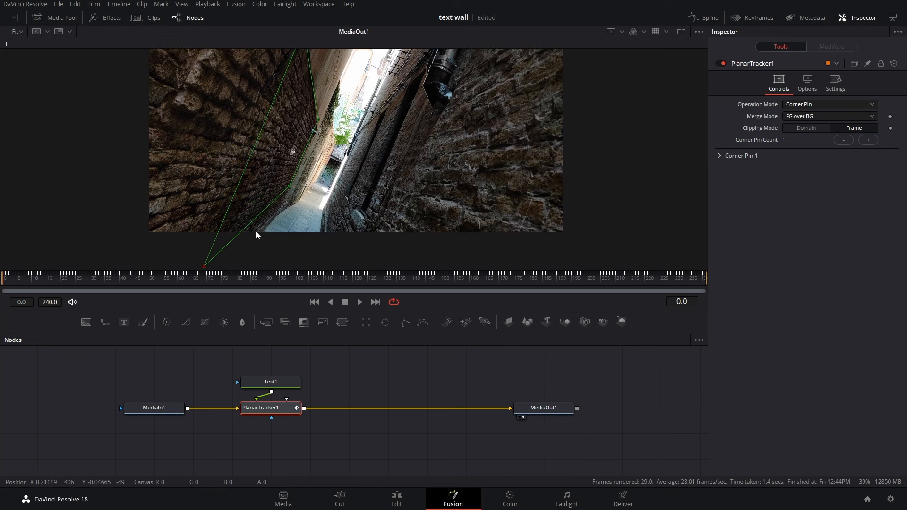
{"action": "left_click_drag", "start_coordinate": [288, 185], "coordinate": [282, 205]}
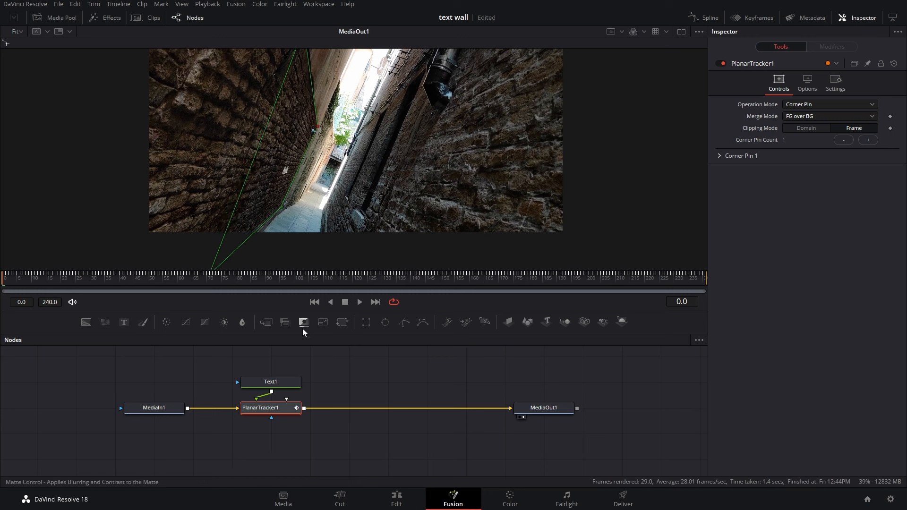
- At frame 99, set the Hello text size to 0.5 and move the text up and left on the wall
{"action": "left_click_drag", "start_coordinate": [30, 283], "coordinate": [293, 277]}
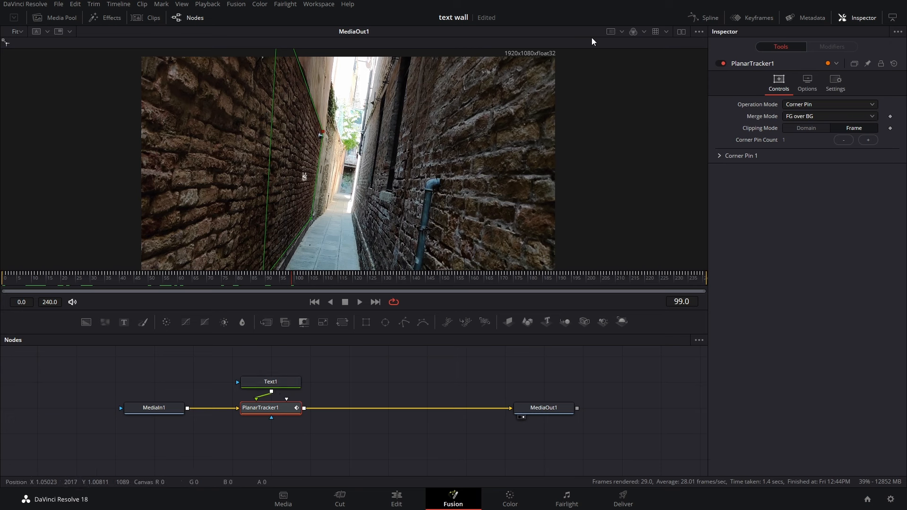
{"action": "left_click", "coordinate": [270, 382]}
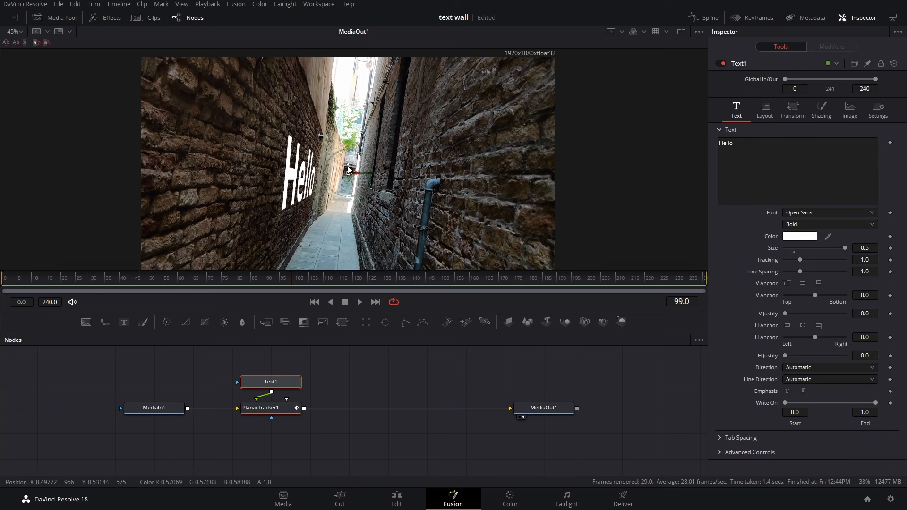
{"action": "left_click_drag", "start_coordinate": [348, 170], "coordinate": [286, 117]}
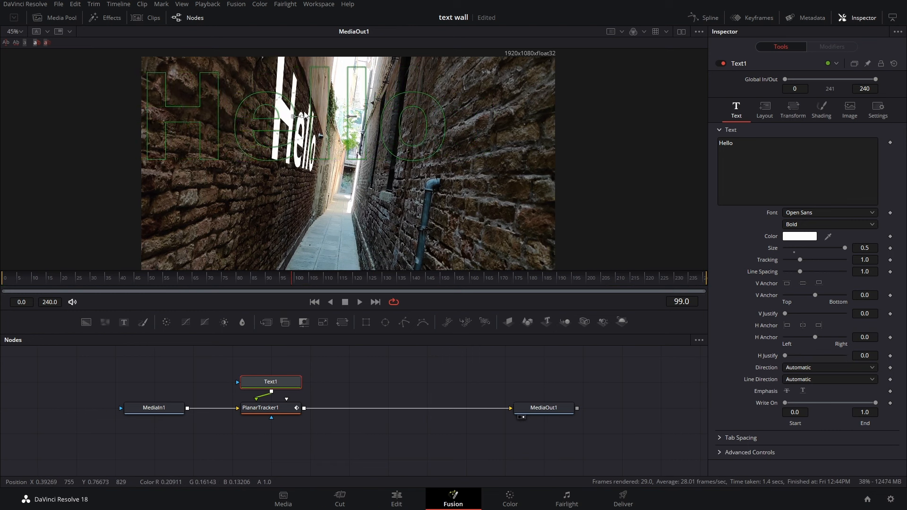
- Save the project and set the planar tracker's operation mode back to Track
{"action": "left_click", "coordinate": [274, 410]}
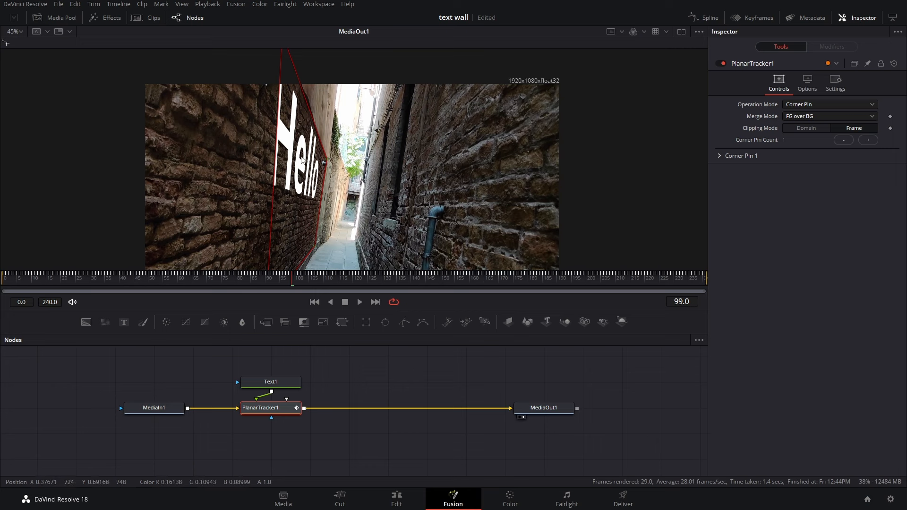
{"action": "key", "text": "ctrl+s"}
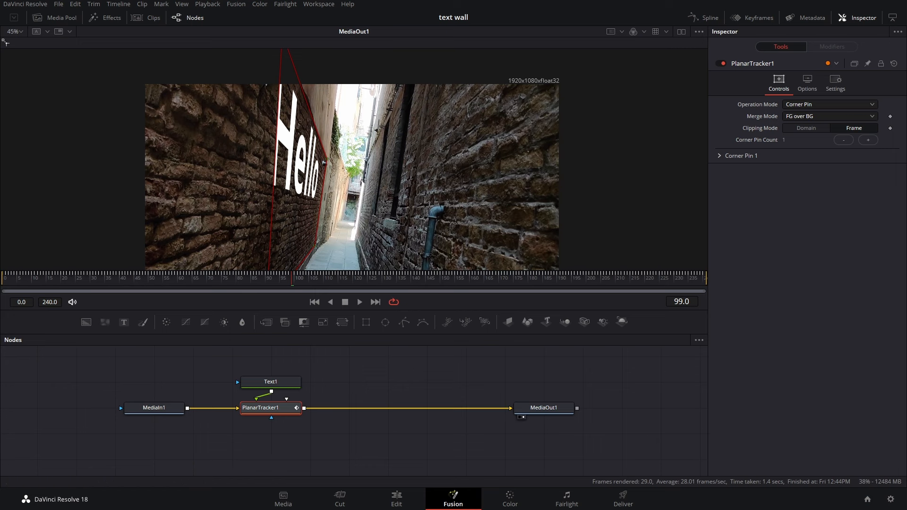
{"action": "left_click", "coordinate": [258, 382]}
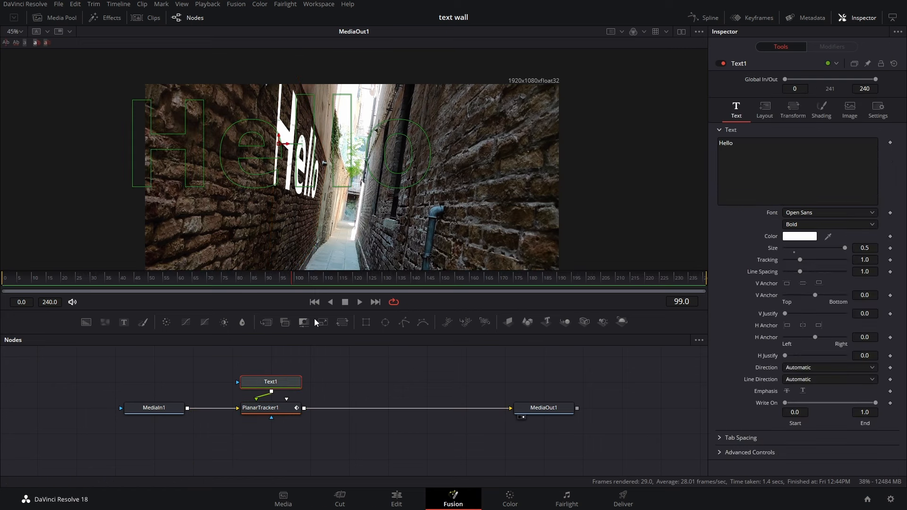
{"action": "left_click", "coordinate": [273, 412]}
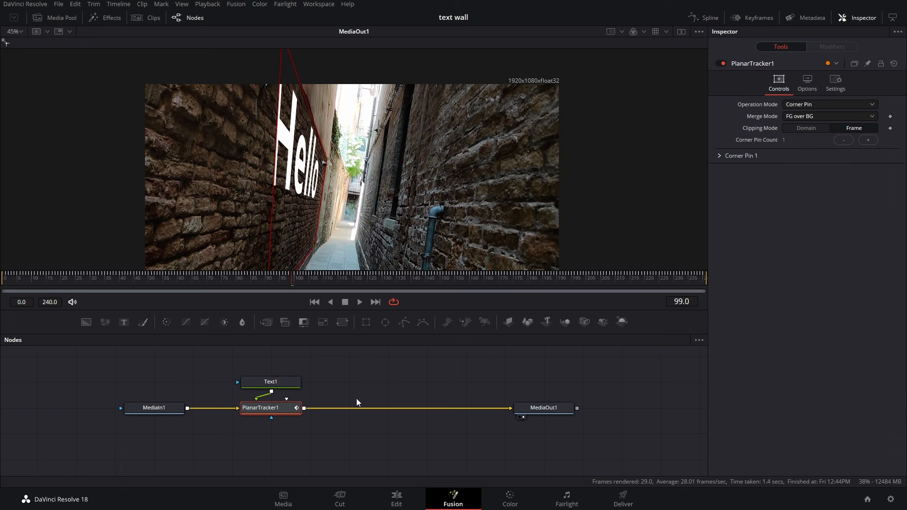
{"action": "left_click", "coordinate": [795, 106]}
{"action": "left_click", "coordinate": [798, 114]}
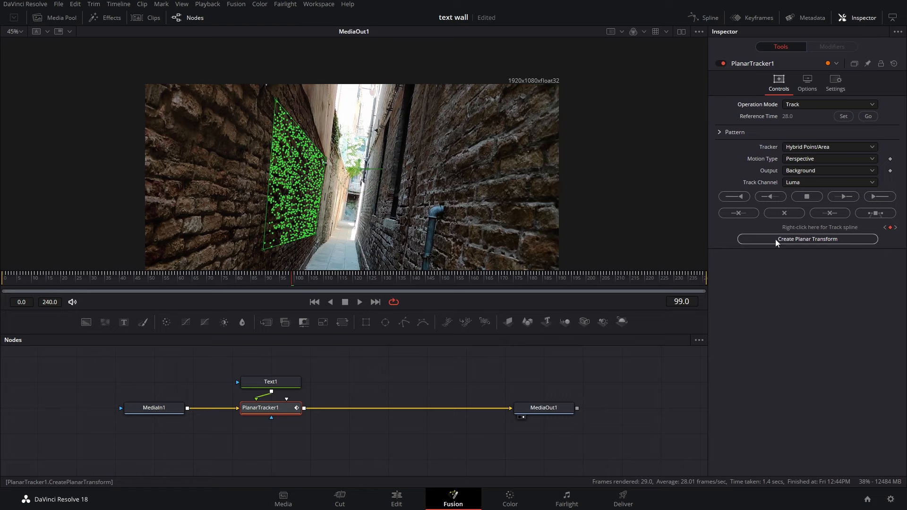
- Create a planar transform from the tracked wall and place its node in the space between PlanarTracker1 and MediaOut1
{"action": "left_click", "coordinate": [808, 239]}
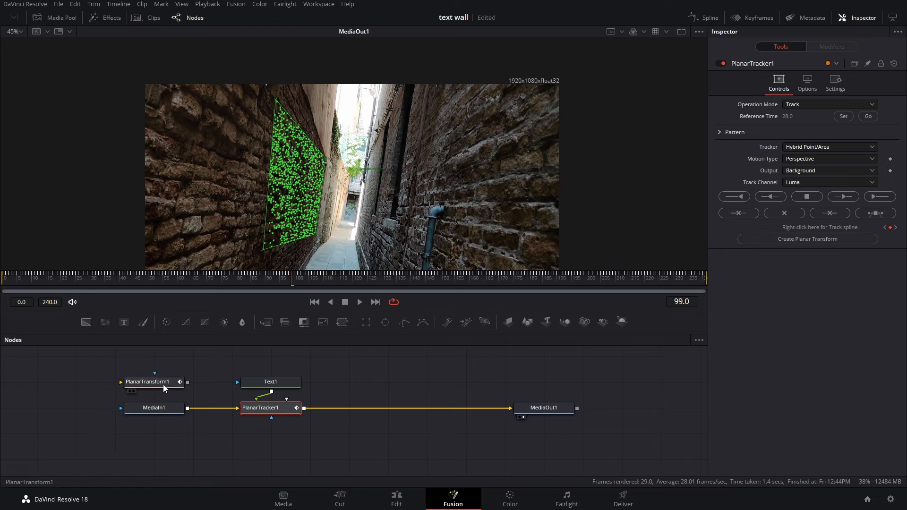
{"action": "left_click_drag", "start_coordinate": [163, 384], "coordinate": [362, 383]}
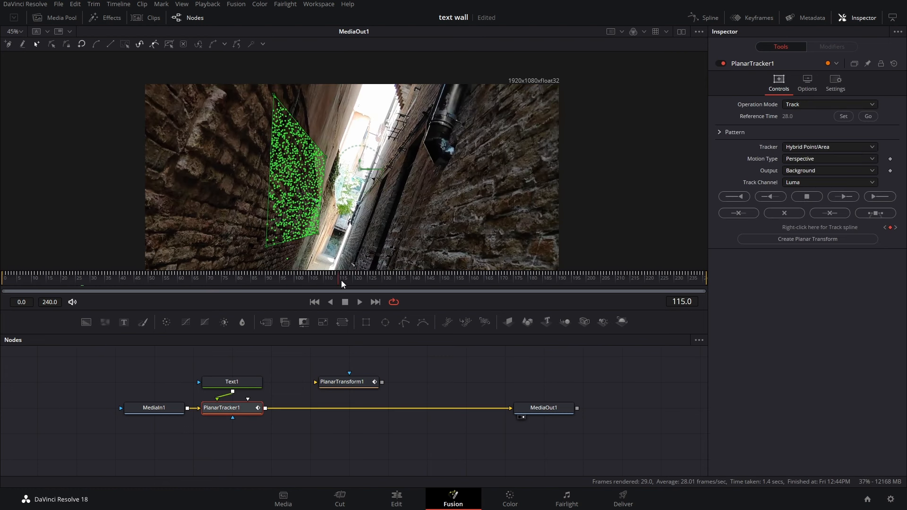
{"action": "left_click_drag", "start_coordinate": [341, 280], "coordinate": [357, 280]}
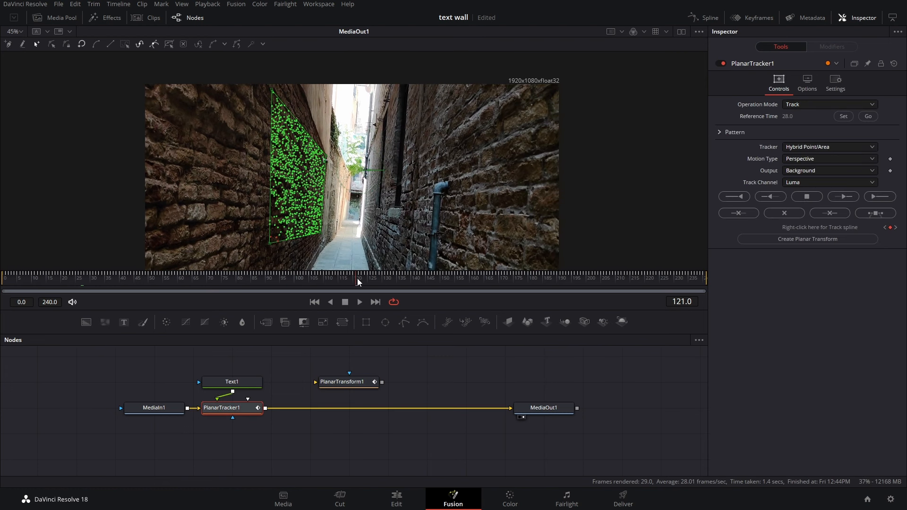
- Insert a Merge node between PlanarTracker1 and MediaOut1 and connect PlanarTransform1 to its foreground
{"action": "left_click", "coordinate": [342, 384]}
{"action": "left_click_drag", "start_coordinate": [267, 325], "coordinate": [345, 407]}
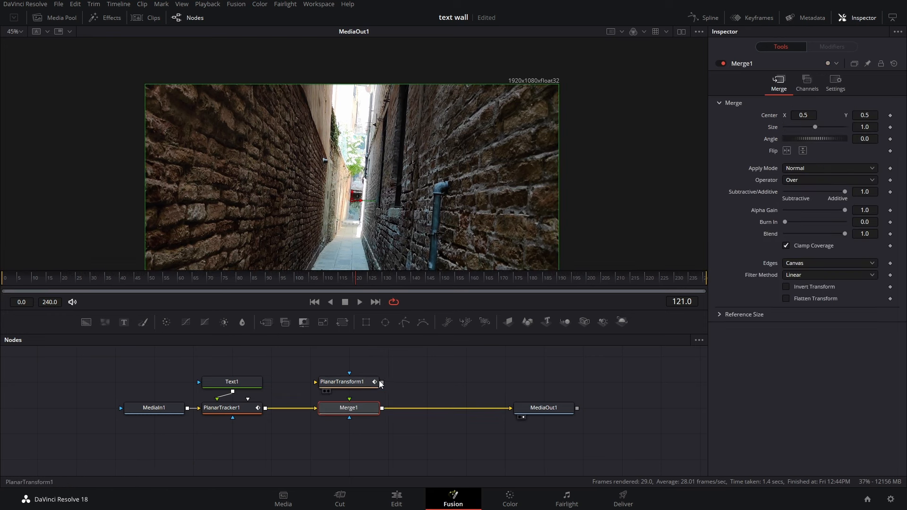
{"action": "left_click_drag", "start_coordinate": [383, 383], "coordinate": [349, 399]}
- Disconnect Text1 from the planar tracker, place it above PlanarTransform1 and feed it into that node
{"action": "scroll", "coordinate": [220, 417], "scroll_direction": "up", "scroll_amount": 1}
{"action": "left_click", "coordinate": [219, 416]}
{"action": "left_click_drag", "start_coordinate": [249, 397], "coordinate": [350, 396]}
{"action": "scroll", "coordinate": [396, 369], "scroll_direction": "up", "scroll_amount": 1}
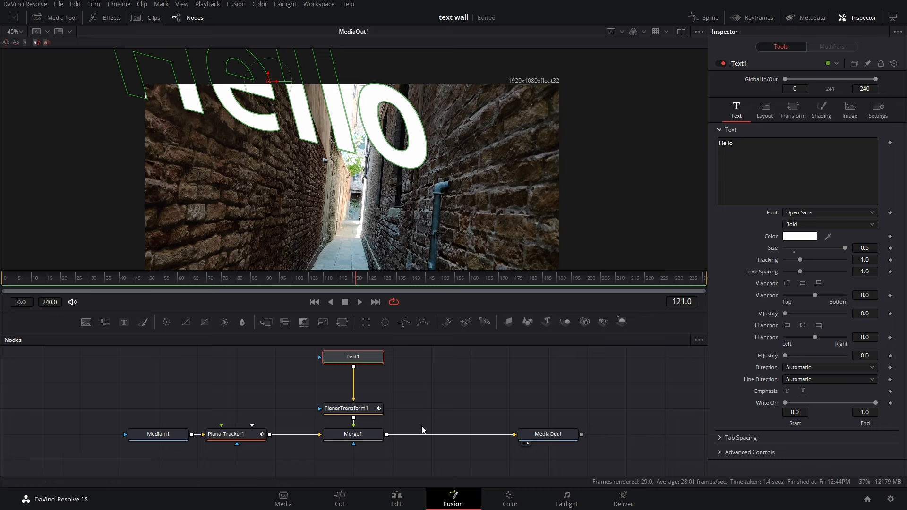
- Insert a Corner Positioner node between Text1 and PlanarTransform1
{"action": "key", "text": "shift+space"}
{"action": "type", "text": "plan"}
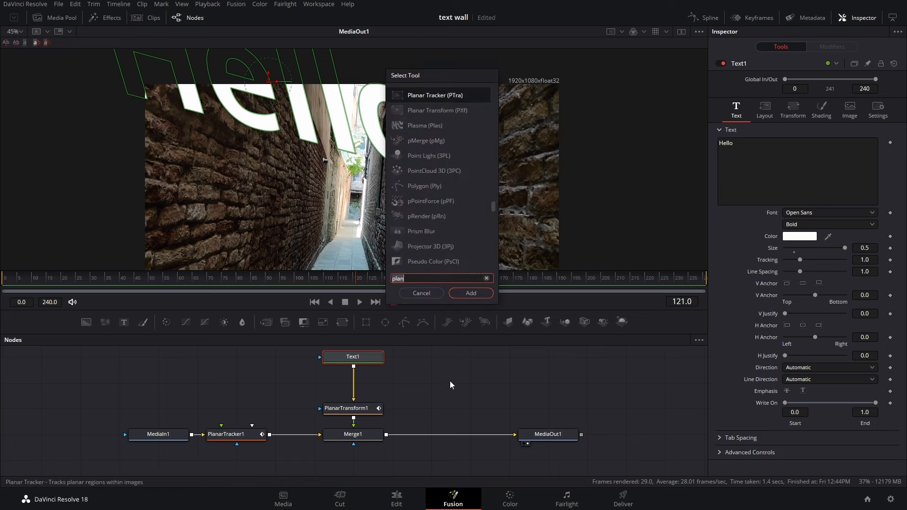
{"action": "key", "text": "BackSpace"}
{"action": "key", "text": "BackSpace"}
{"action": "key", "text": "BackSpace"}
{"action": "key", "text": "BackSpace"}
{"action": "type", "text": "corner"}
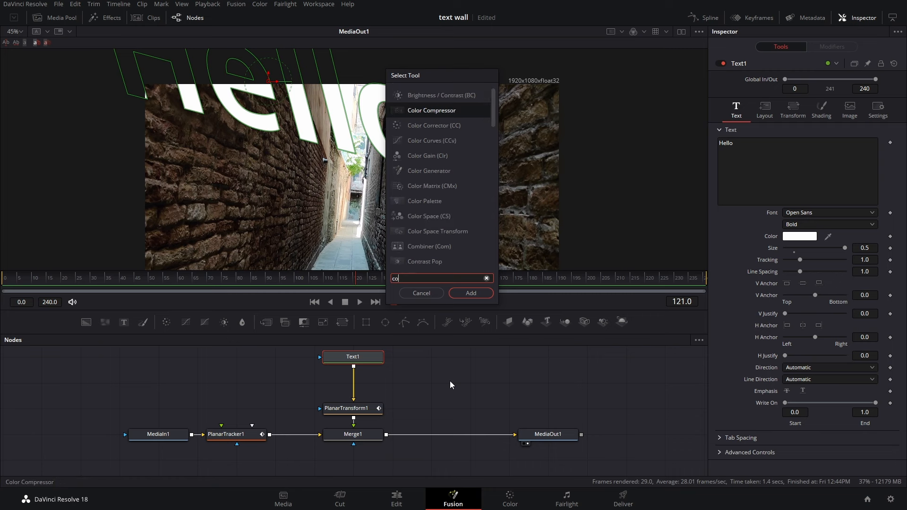
{"action": "key", "text": "Return"}
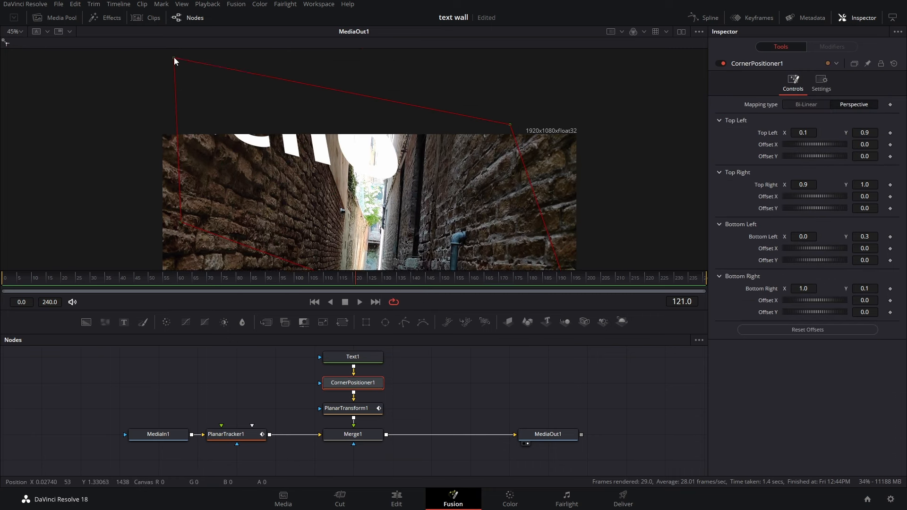
- Place the corner positioner's four corners on the left wall at about (0.38, 0.96), (0.42, 0.51), (0.12, -0.27) and (0.35, 0.18)
{"action": "left_click_drag", "start_coordinate": [174, 57], "coordinate": [260, 128]}
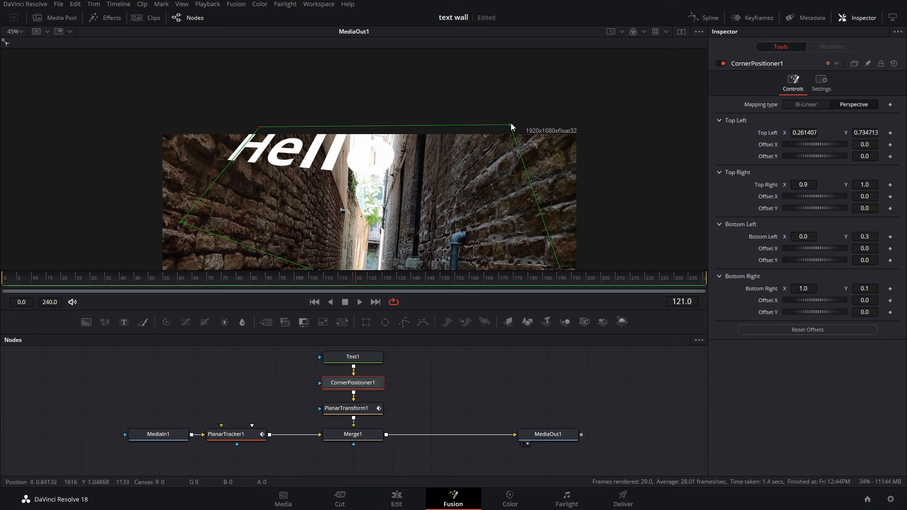
{"action": "left_click_drag", "start_coordinate": [510, 124], "coordinate": [344, 208]}
{"action": "left_click_drag", "start_coordinate": [227, 255], "coordinate": [232, 165]}
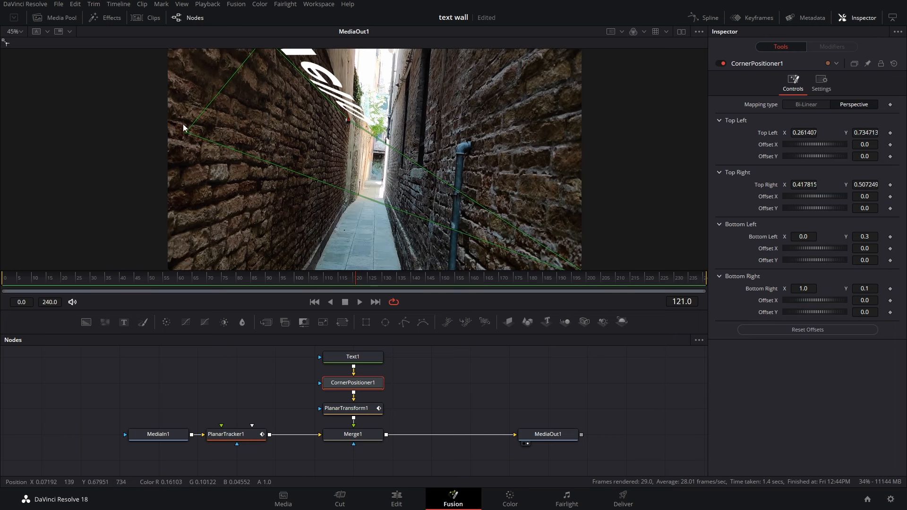
{"action": "left_click_drag", "start_coordinate": [187, 132], "coordinate": [281, 272]}
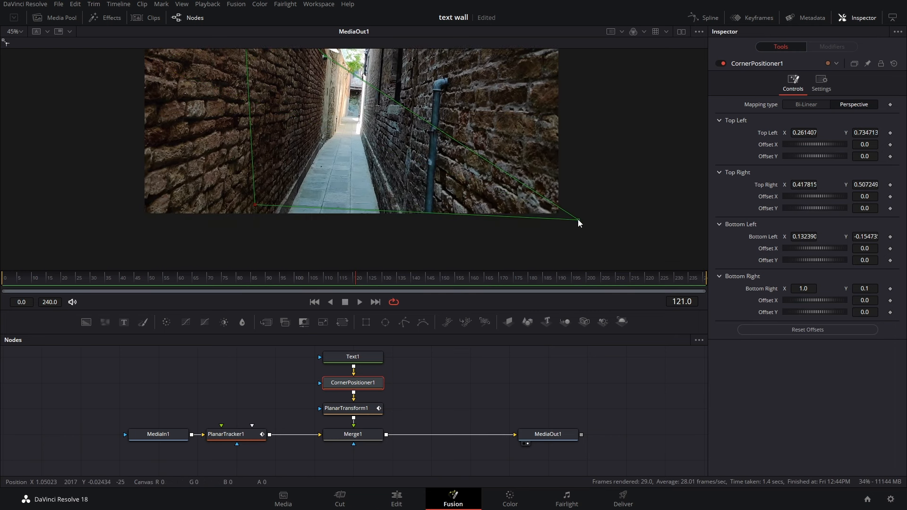
{"action": "left_click_drag", "start_coordinate": [577, 220], "coordinate": [317, 137]}
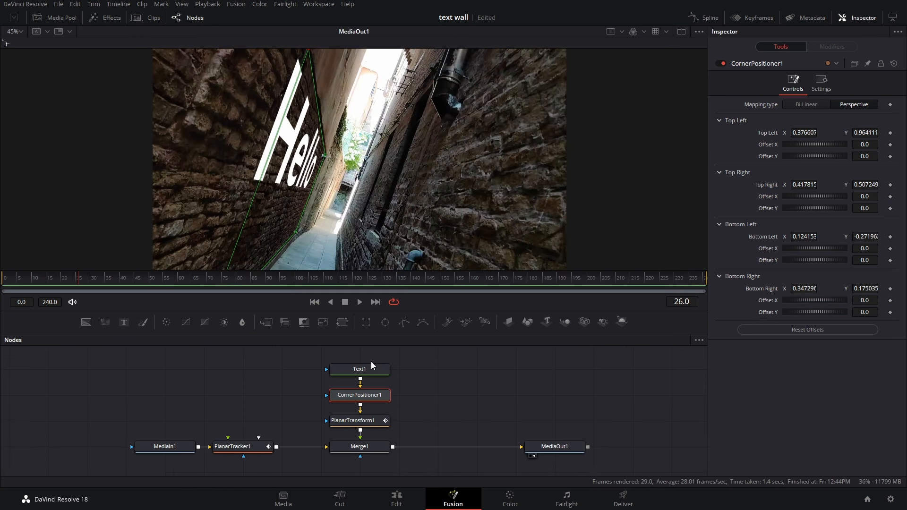
- Move the Hello text toward the near part of the left wall and play the clip to check the placement
{"action": "left_click", "coordinate": [371, 368]}
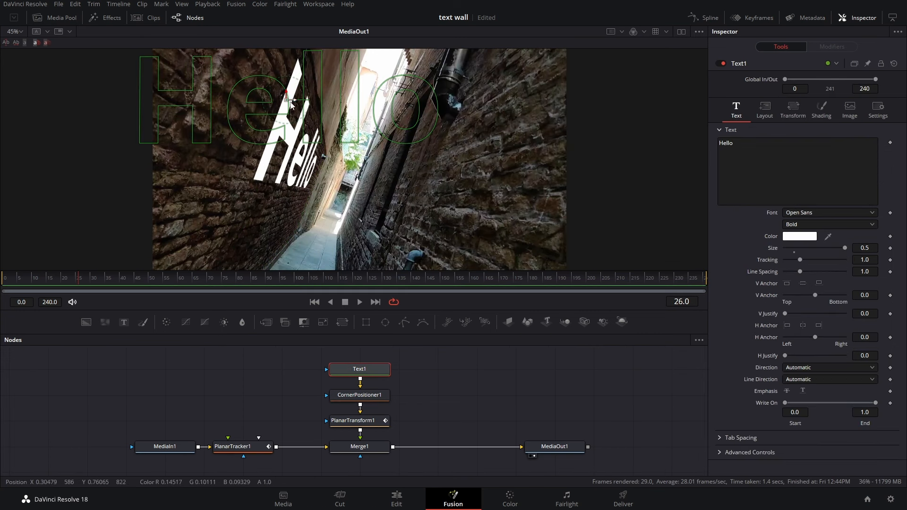
{"action": "left_click_drag", "start_coordinate": [285, 100], "coordinate": [327, 128]}
{"action": "left_click", "coordinate": [355, 402]}
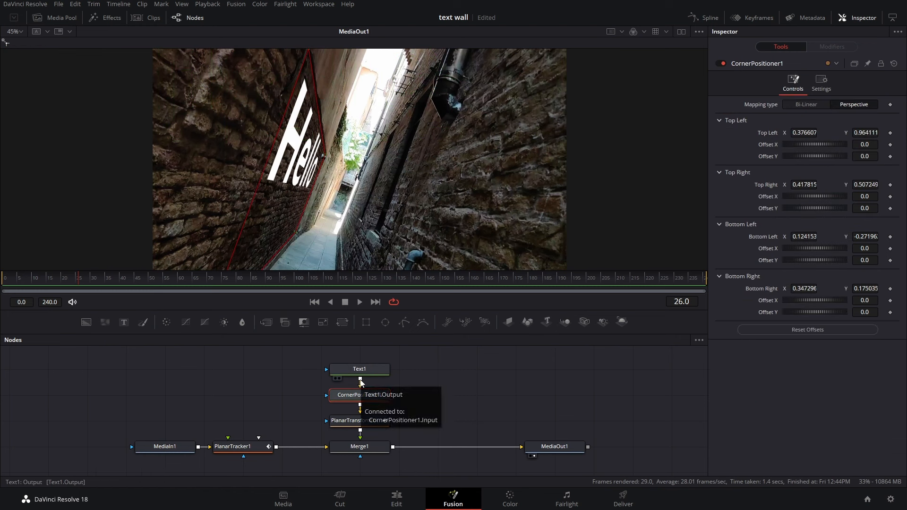
{"action": "left_click_drag", "start_coordinate": [308, 73], "coordinate": [314, 103]}
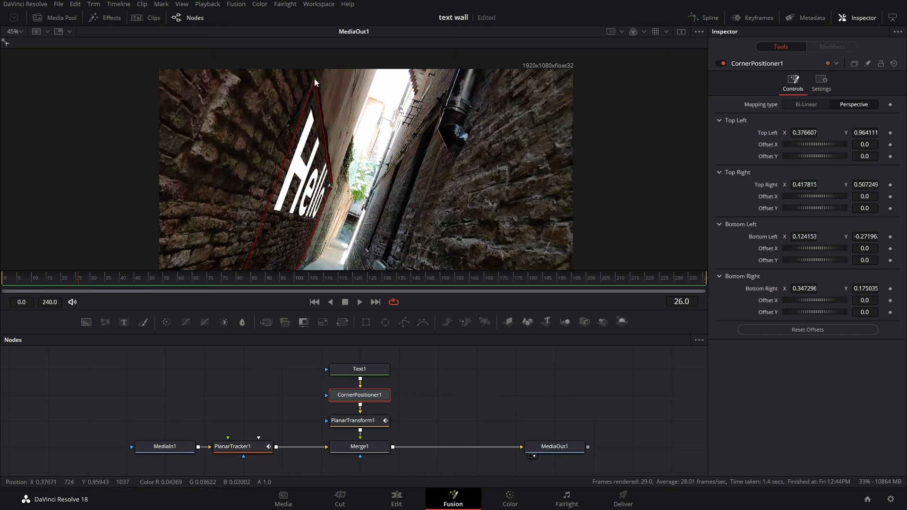
{"action": "left_click_drag", "start_coordinate": [338, 173], "coordinate": [343, 106]}
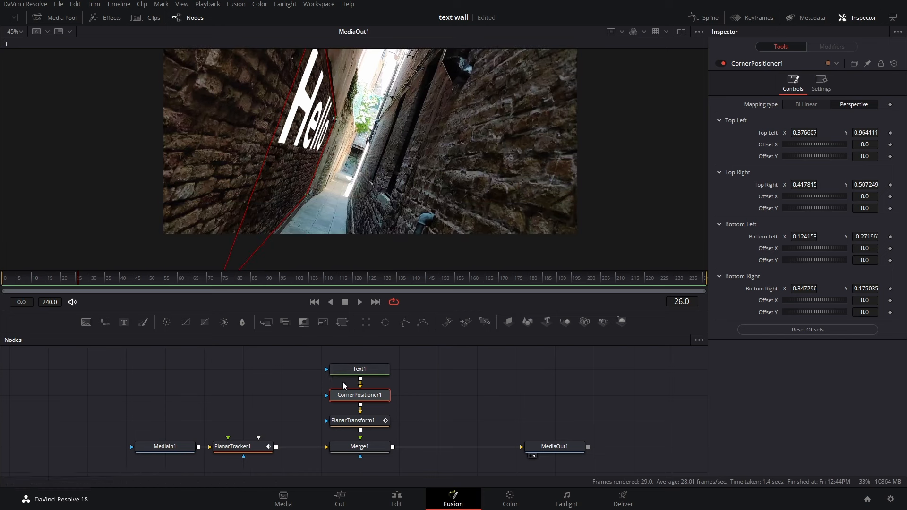
{"action": "left_click", "coordinate": [344, 370]}
{"action": "key", "text": "space"}
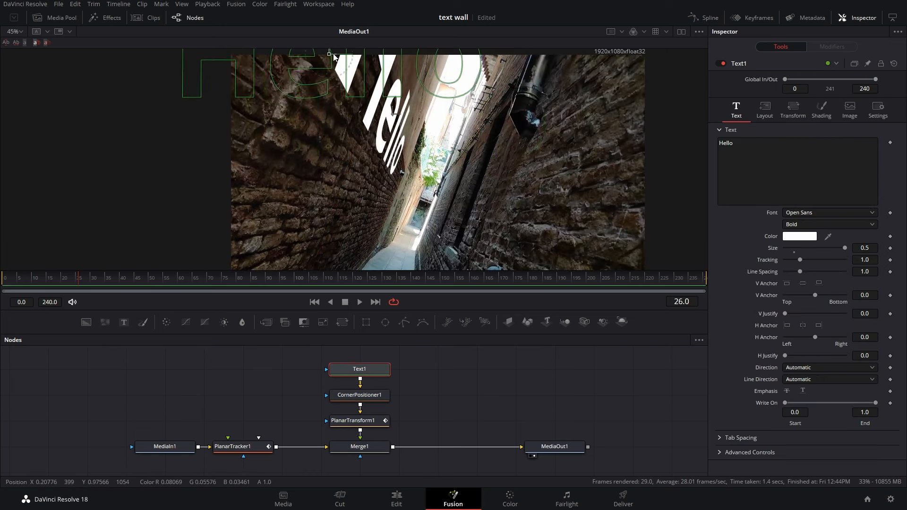
{"action": "key", "text": "ctrl+f"}
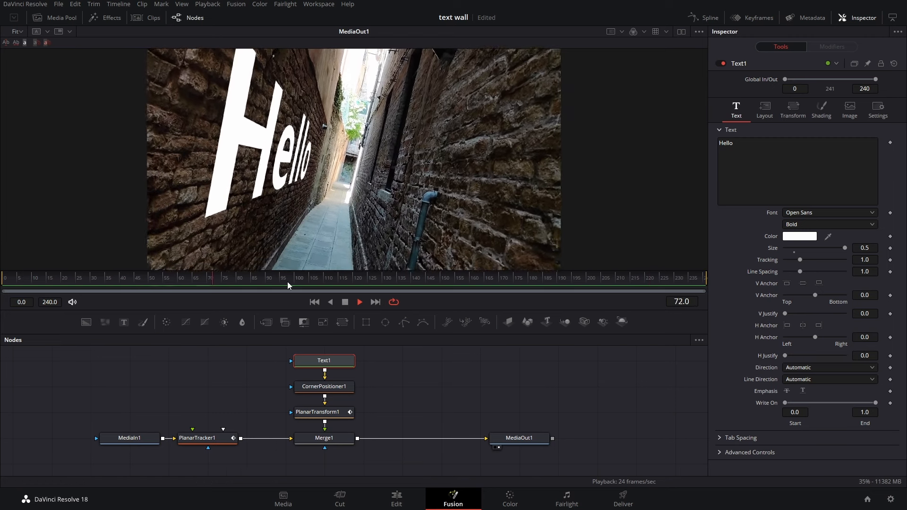
{"action": "key", "text": "space"}
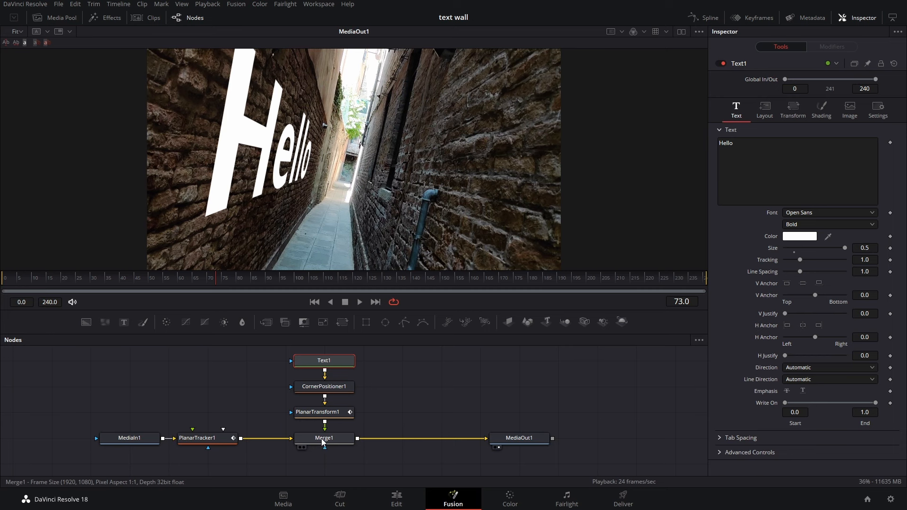
- Set Merge1's apply mode to Overlay to blend the text into the bricks, and try Lighten as an alternative
{"action": "left_click", "coordinate": [322, 439]}
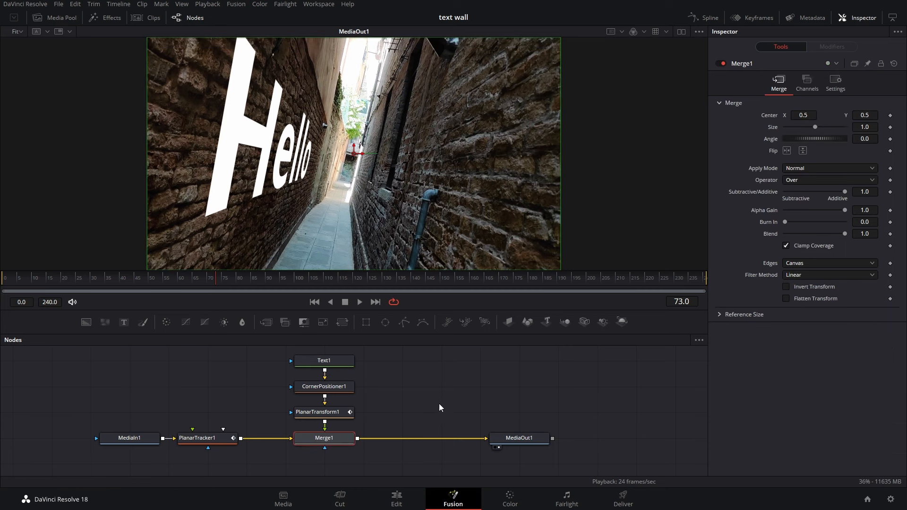
{"action": "left_click", "coordinate": [802, 169]}
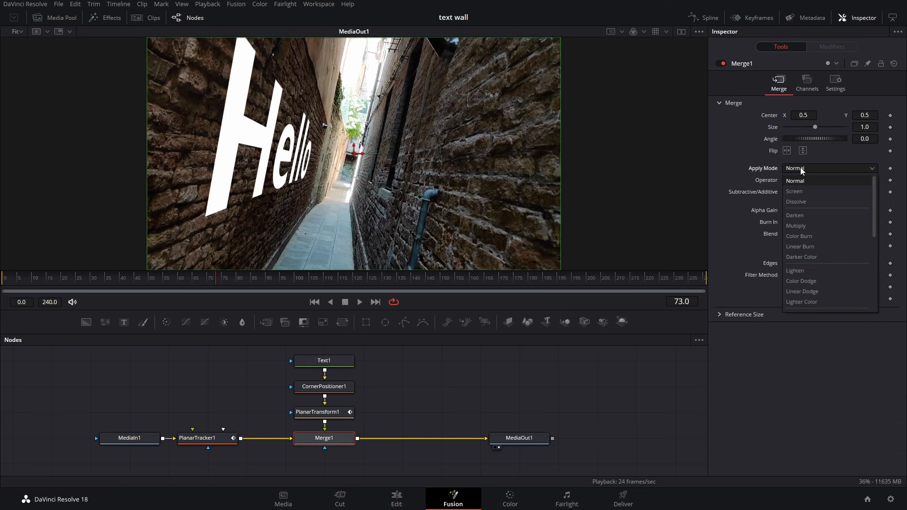
{"action": "left_click", "coordinate": [803, 285]}
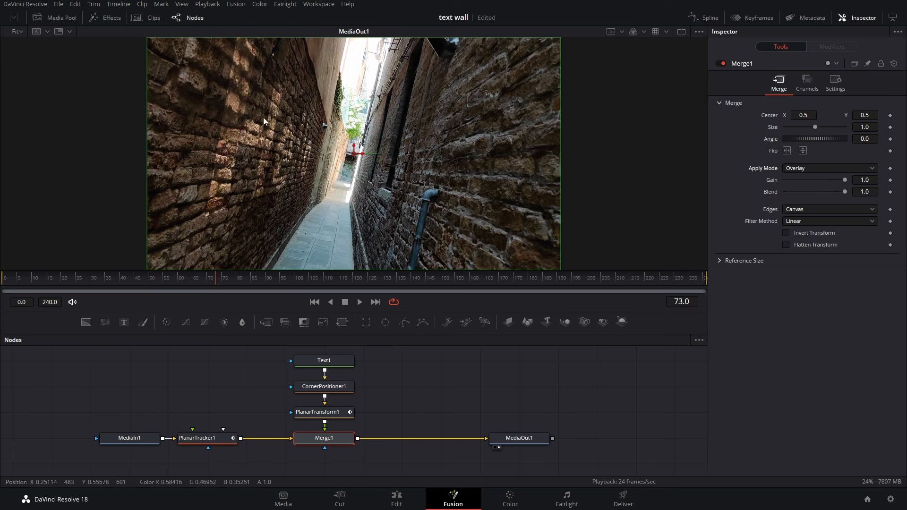
{"action": "left_click", "coordinate": [807, 169]}
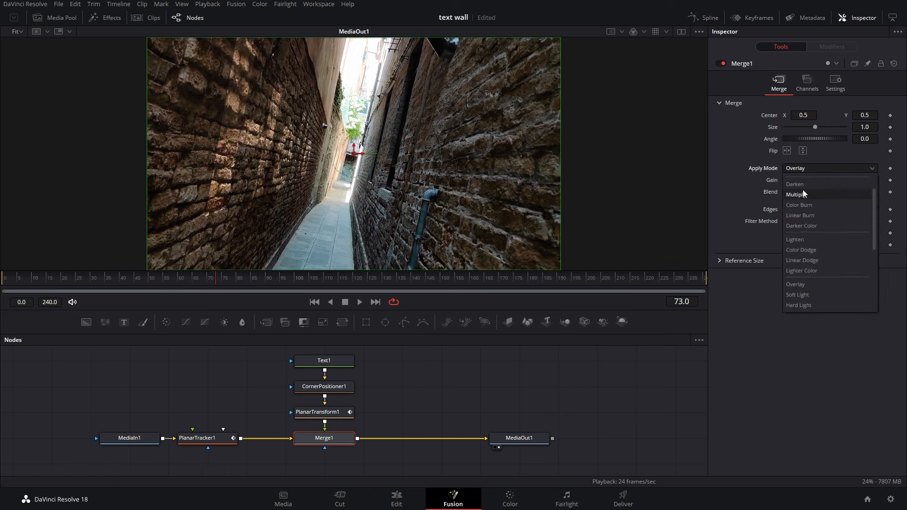
{"action": "left_click", "coordinate": [803, 241]}
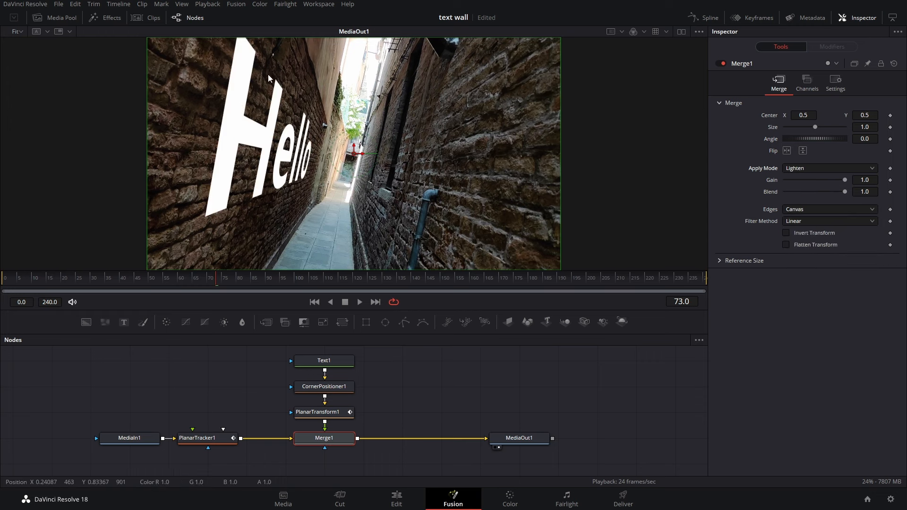
- Enable Text1's Red Outline shading element in dark grey with thickness 0.0315 and play back the result
{"action": "left_click", "coordinate": [325, 360]}
{"action": "left_click", "coordinate": [360, 302]}
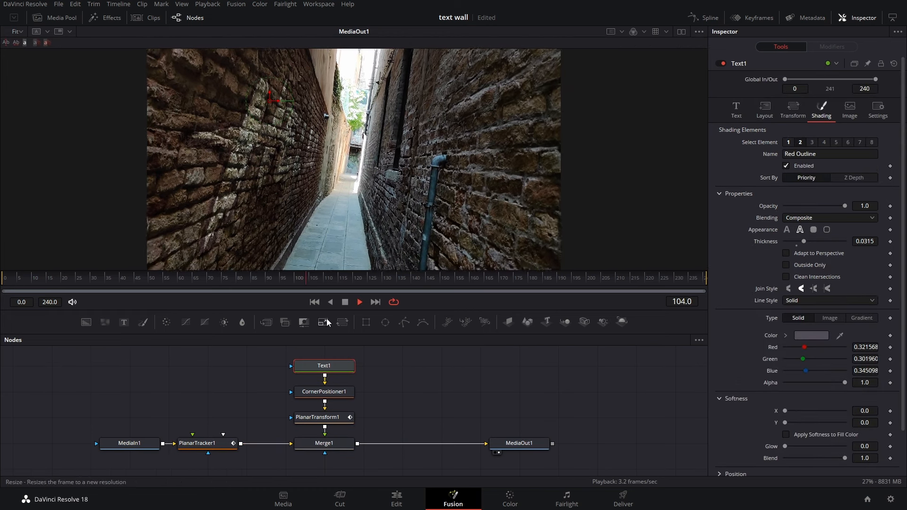
{"action": "left_click", "coordinate": [345, 302]}
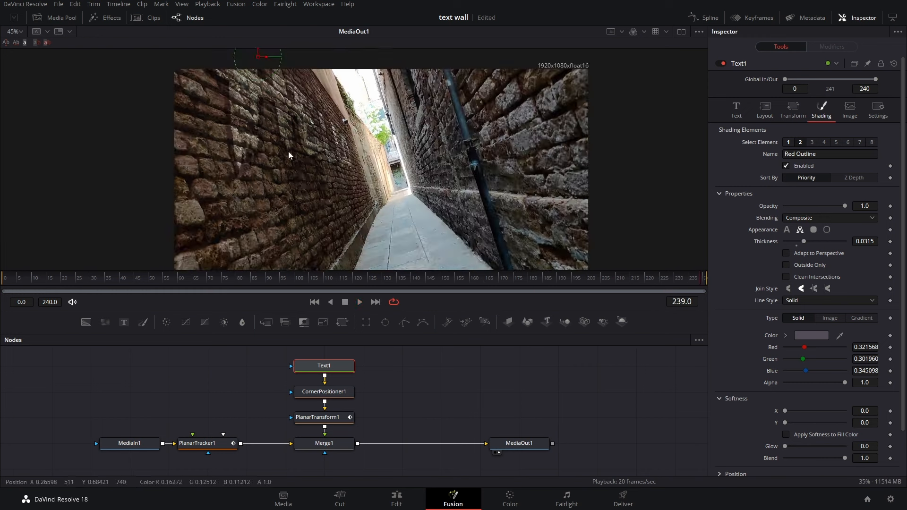
- At frame 114, feed Profile Picture.png from the media pool into CornerPositioner1 in place of Text1
{"action": "left_click_drag", "start_coordinate": [363, 288], "coordinate": [342, 288]}
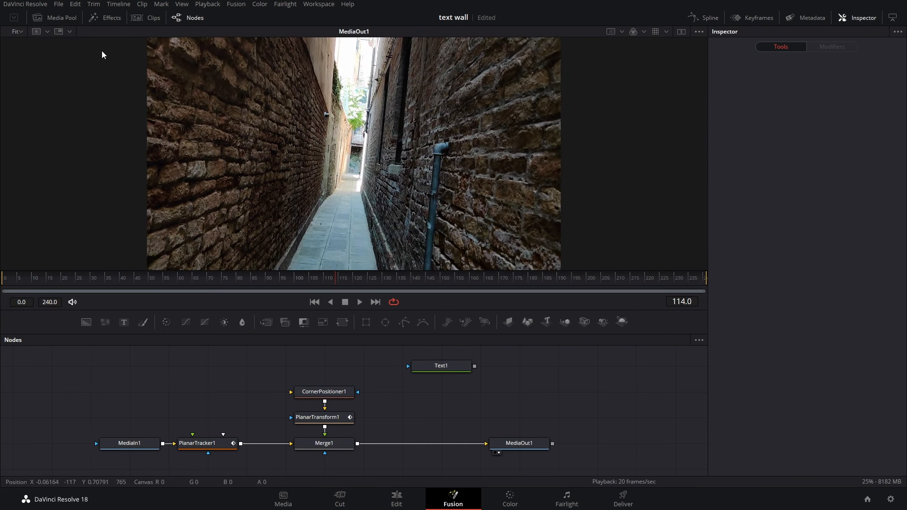
{"action": "left_click", "coordinate": [67, 17]}
{"action": "left_click_drag", "start_coordinate": [164, 189], "coordinate": [312, 417]}
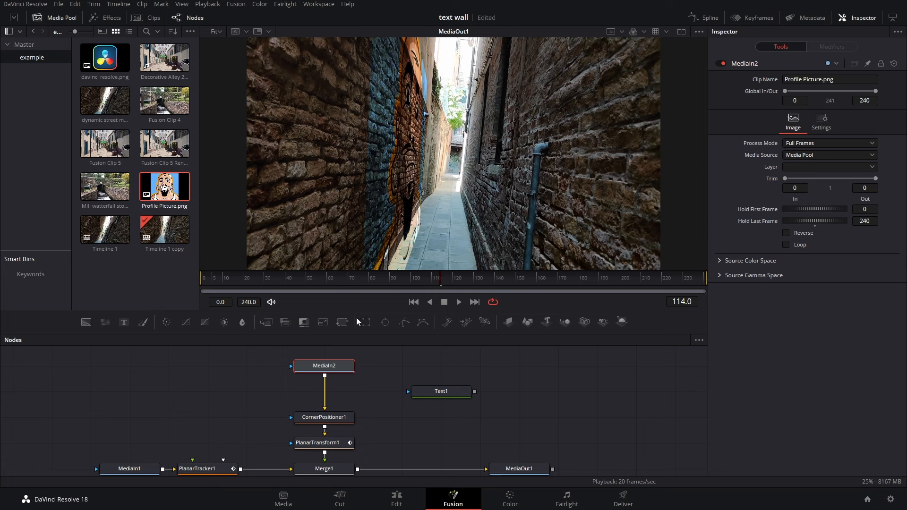
- Insert a Transform node after the picture, scale it down to about 0.51 and shift it toward the near part of the wall
{"action": "left_click_drag", "start_coordinate": [343, 322], "coordinate": [325, 392]}
{"action": "left_click_drag", "start_coordinate": [877, 152], "coordinate": [841, 152]}
{"action": "left_click_drag", "start_coordinate": [467, 97], "coordinate": [396, 68]}
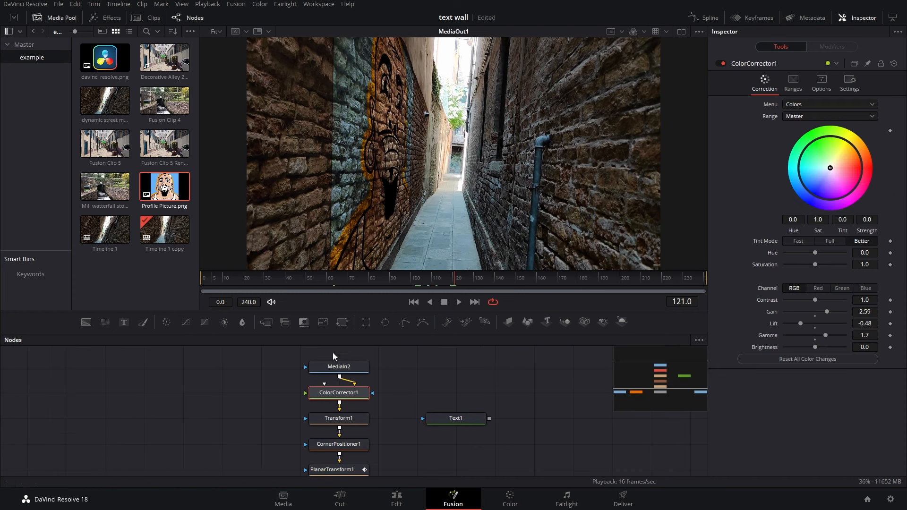
- Make room below Transform1 by moving the picture's nodes up, and insert a Crop node before CornerPositioner1
{"action": "left_click", "coordinate": [341, 372]}
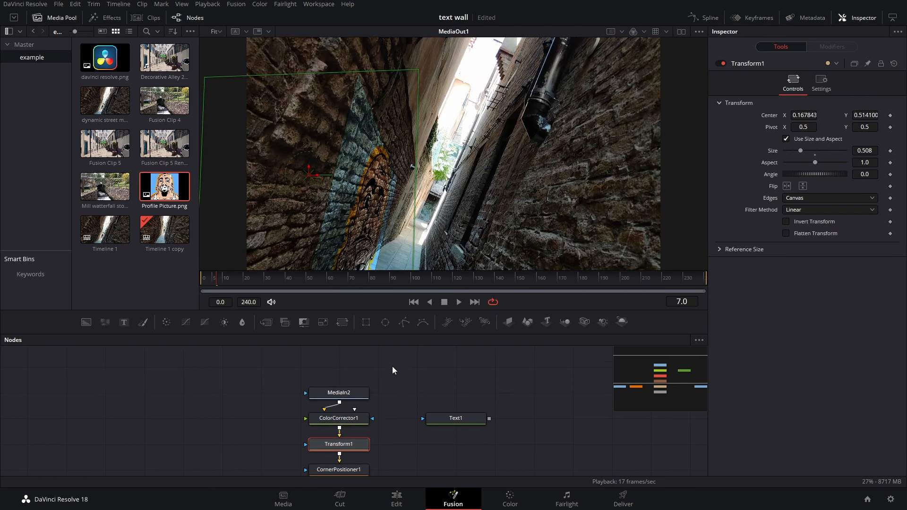
{"action": "left_click_drag", "start_coordinate": [392, 367], "coordinate": [310, 454]}
{"action": "left_click_drag", "start_coordinate": [367, 446], "coordinate": [367, 420]}
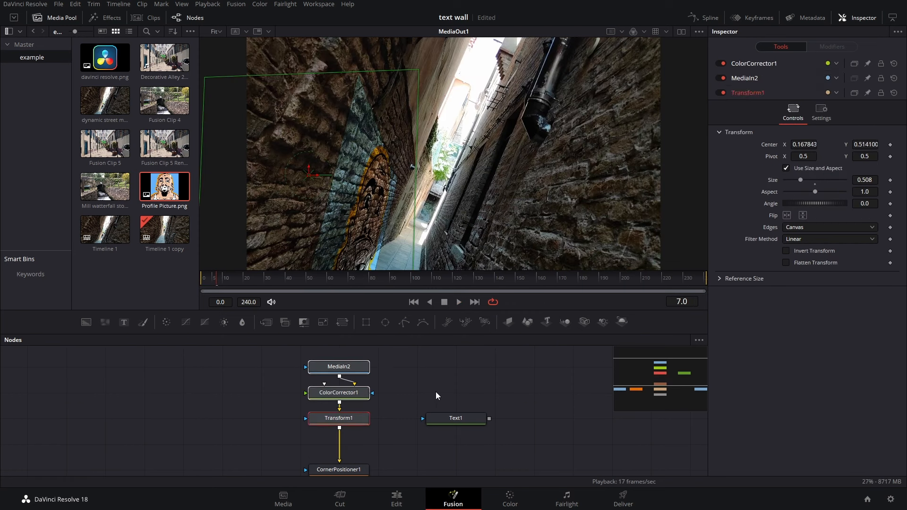
{"action": "left_click", "coordinate": [351, 424]}
{"action": "key", "text": "shift+space"}
{"action": "type", "text": "crop"}
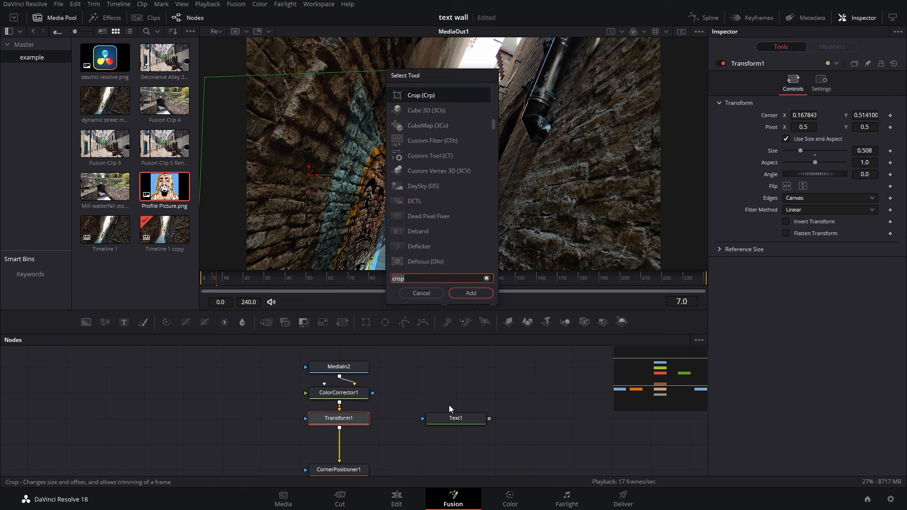
{"action": "key", "text": "Return"}
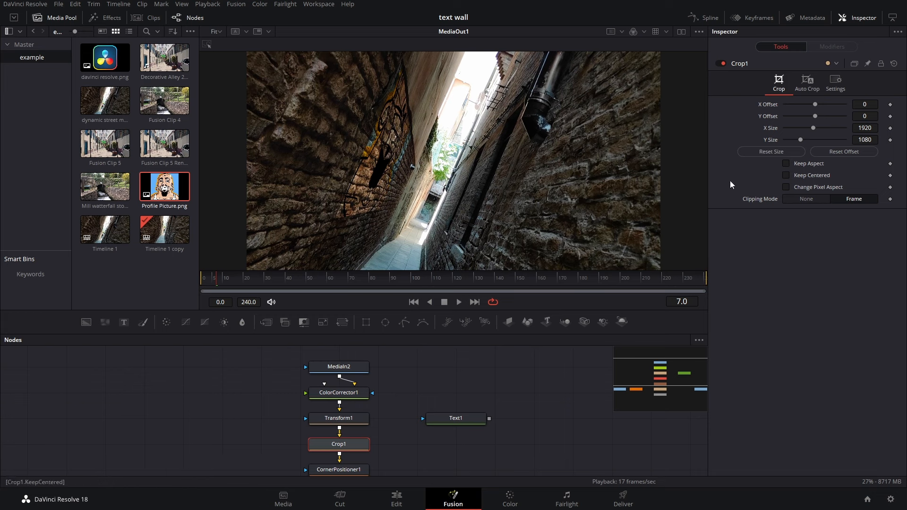
- Play and scrub through the clip to check how the cropped picture follows the left wall
{"action": "left_click", "coordinate": [460, 303]}
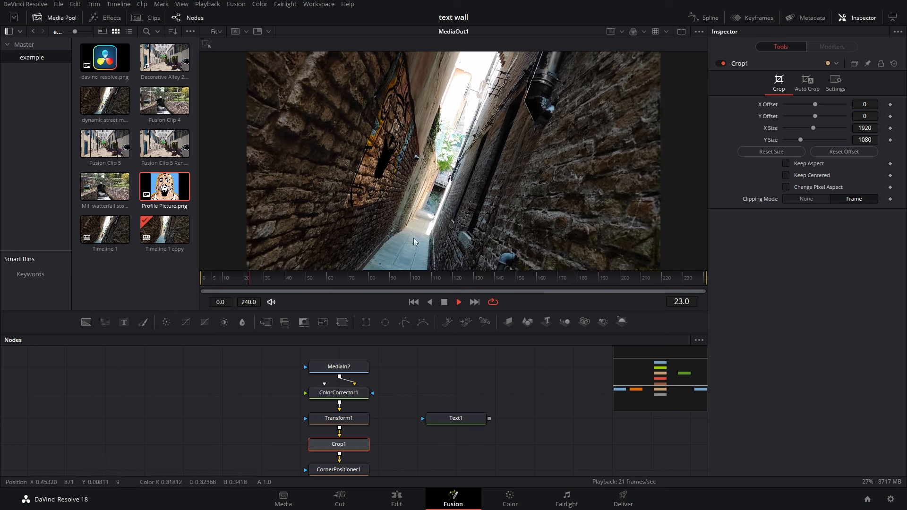
{"action": "right_click", "coordinate": [402, 119]}
{"action": "left_click", "coordinate": [360, 166]}
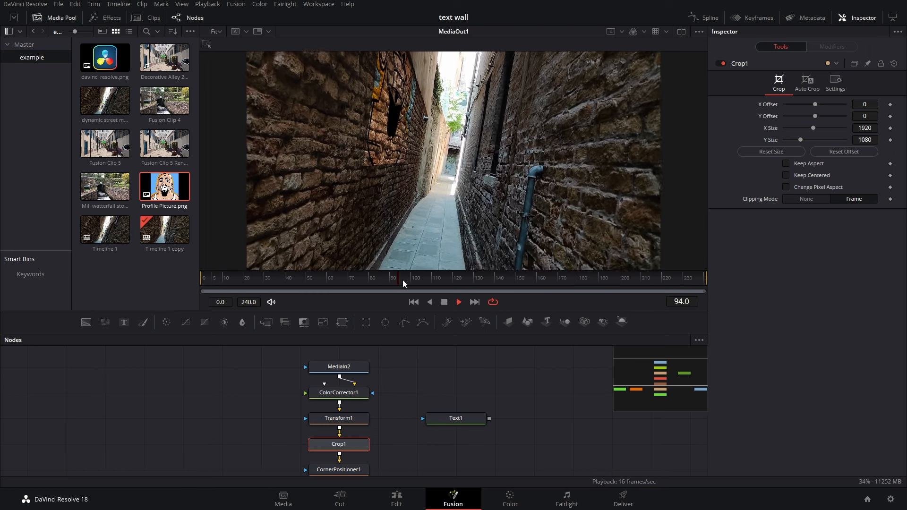
{"action": "left_click_drag", "start_coordinate": [402, 279], "coordinate": [249, 279]}
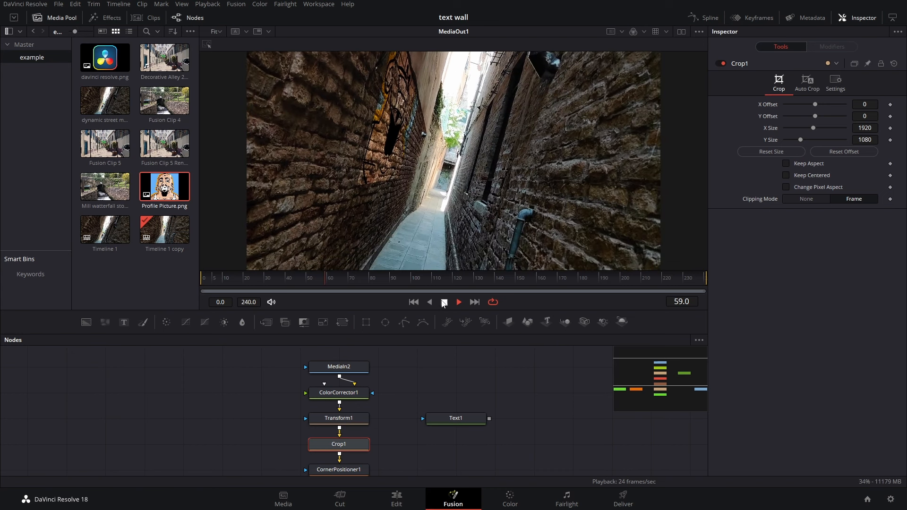